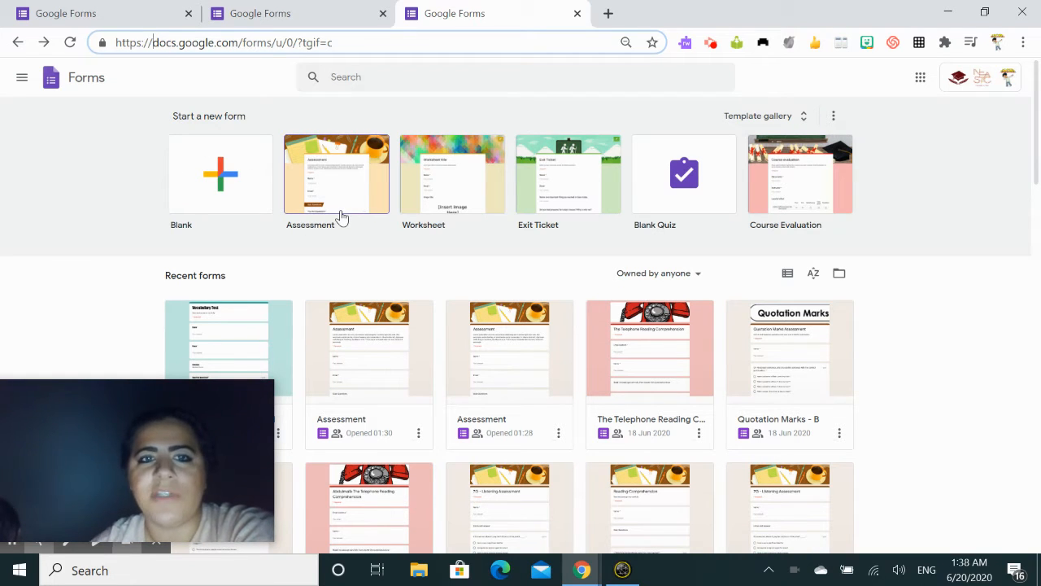
Create a form from the Assessment template and name the file "Vocabulary Test 2 - Term 1"
click(331, 171)
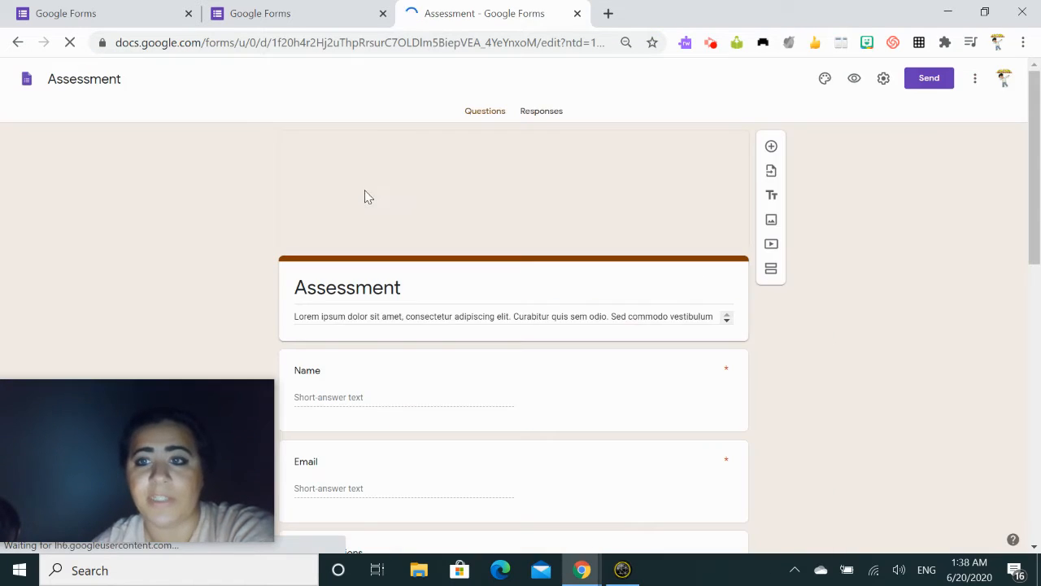
mouse_move(1038, 153)
mouse_down()
mouse_move(1035, 407)
mouse_move(1038, 146)
mouse_up()
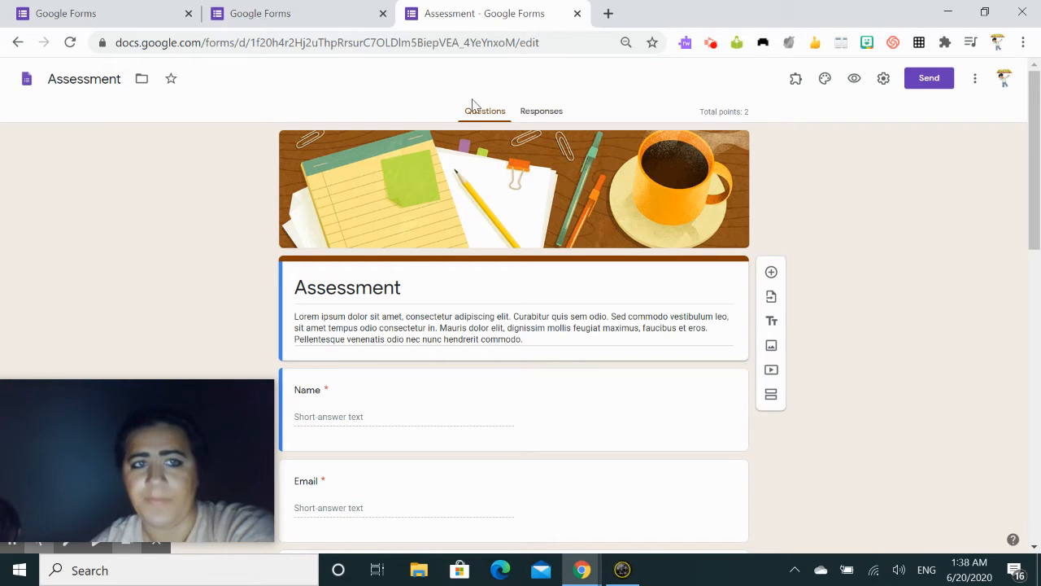
click(78, 75)
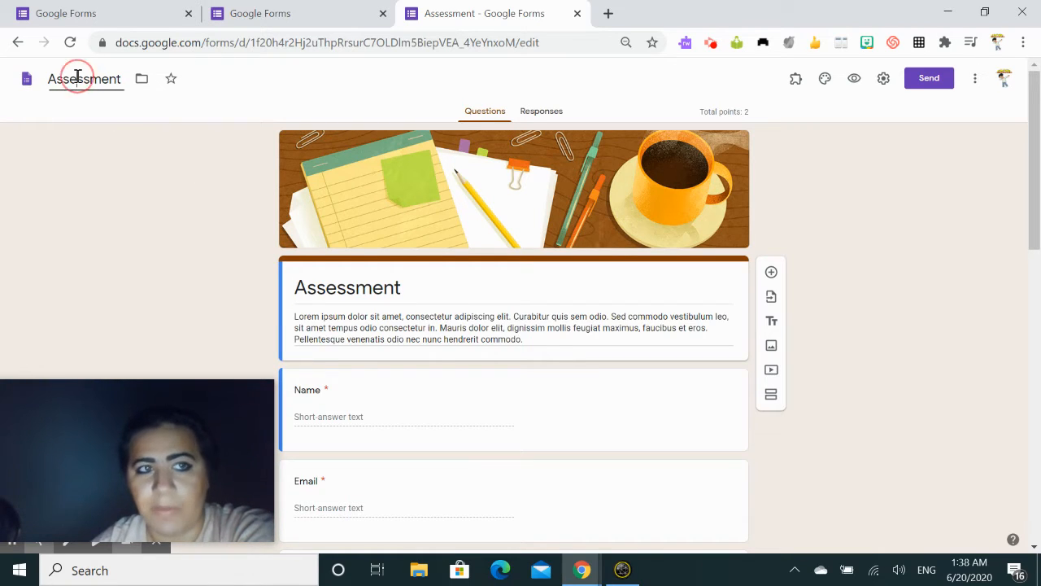
double_click(77, 76)
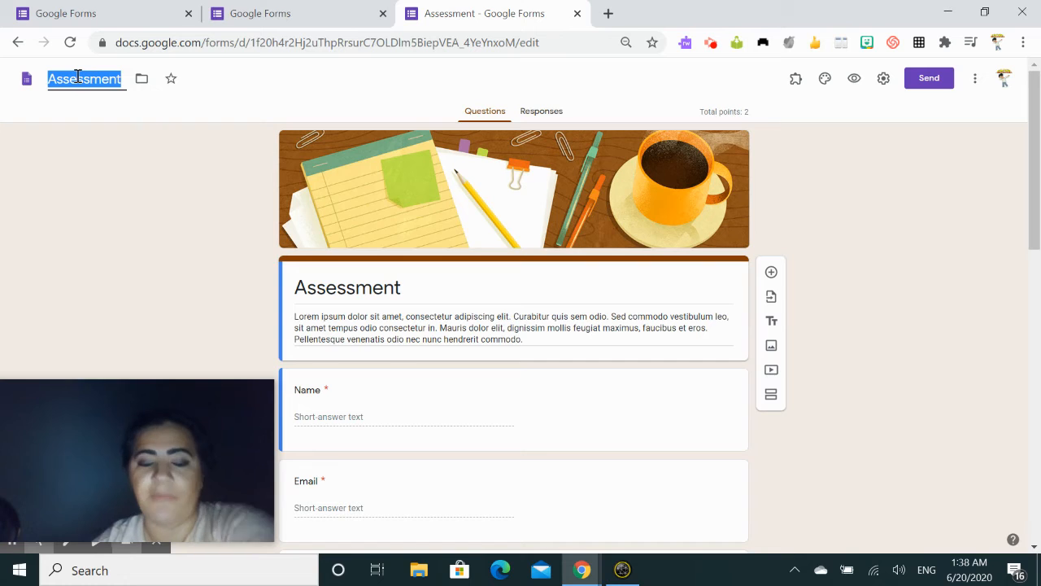
text(V)
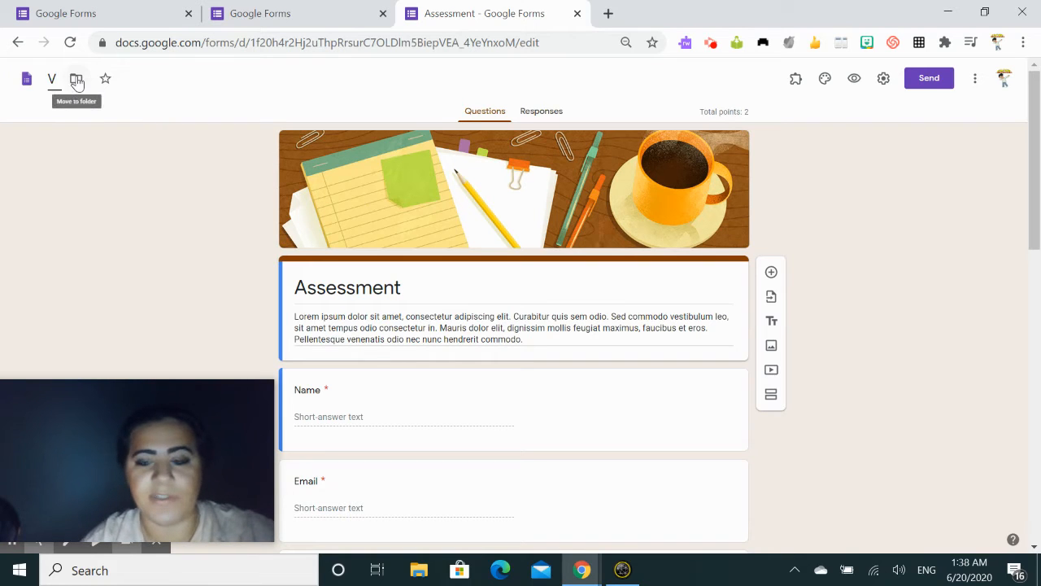
text(ocabulary)
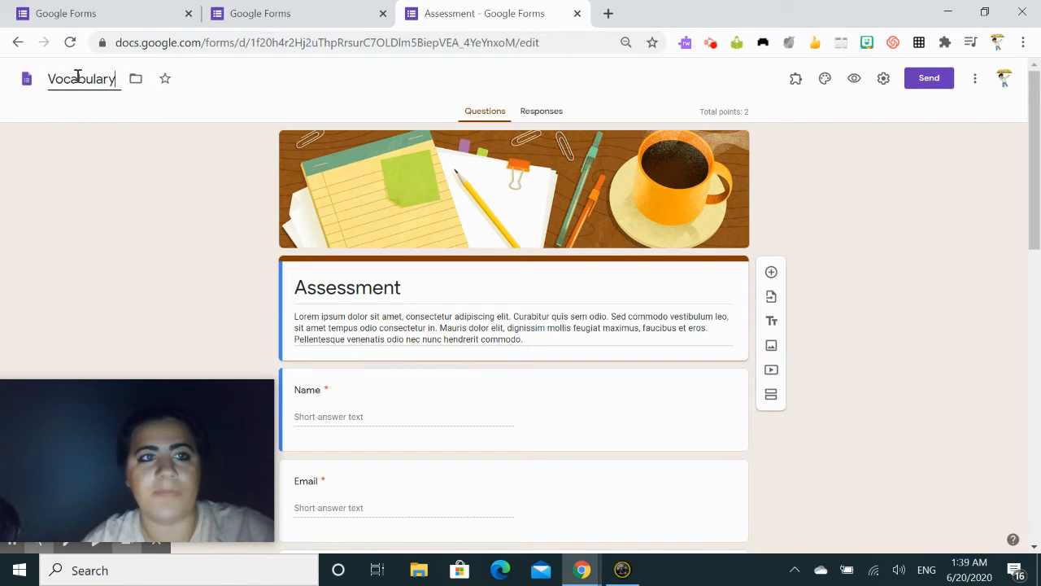
text( Test)
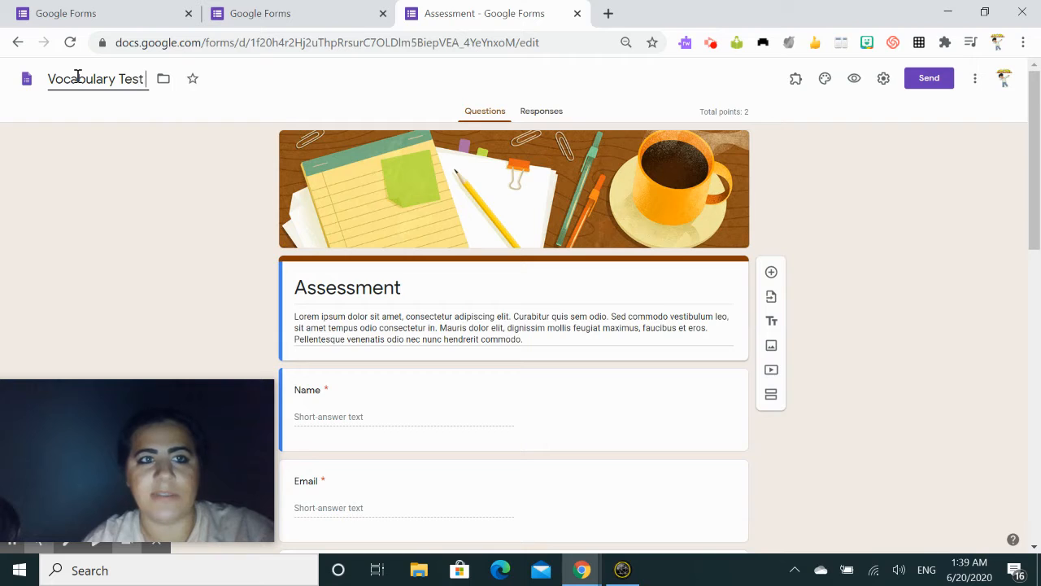
text( 2 - Te)
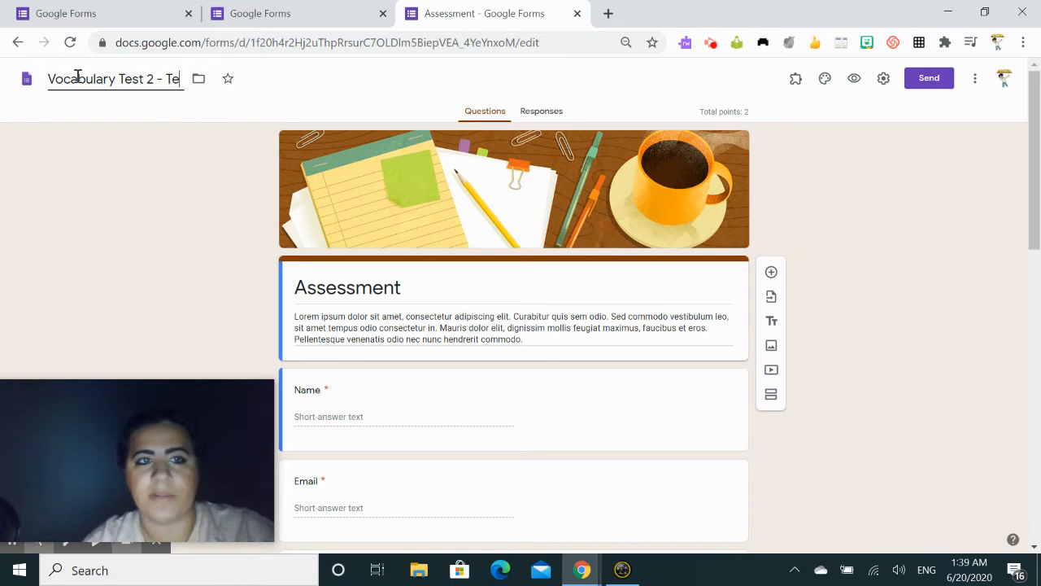
text(rm 1)
click(82, 284)
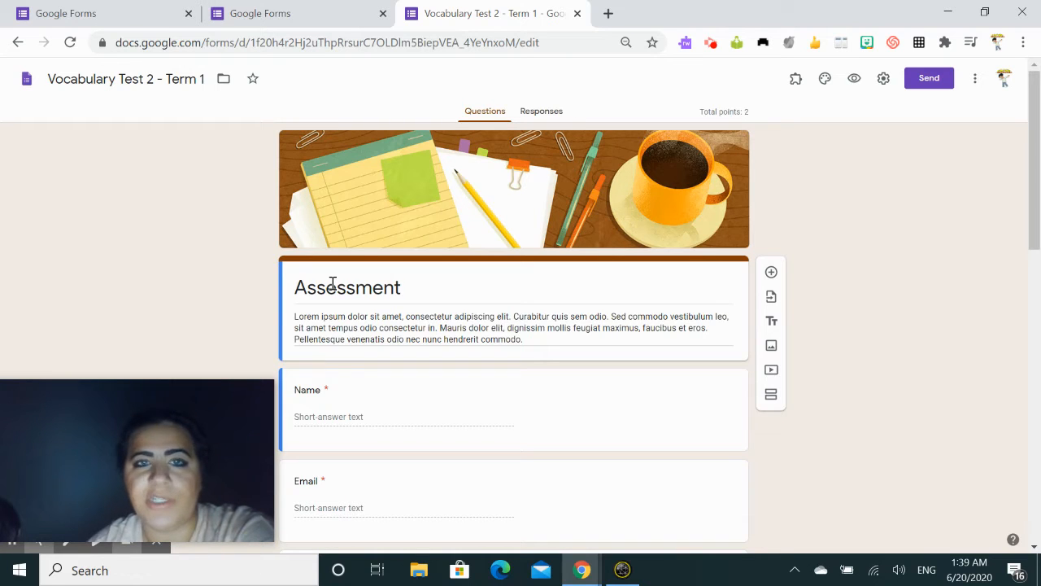
Replace the form's heading with "Vocabulary Test"
click(384, 286)
drag(454, 287, 281, 291)
text(Vocabul)
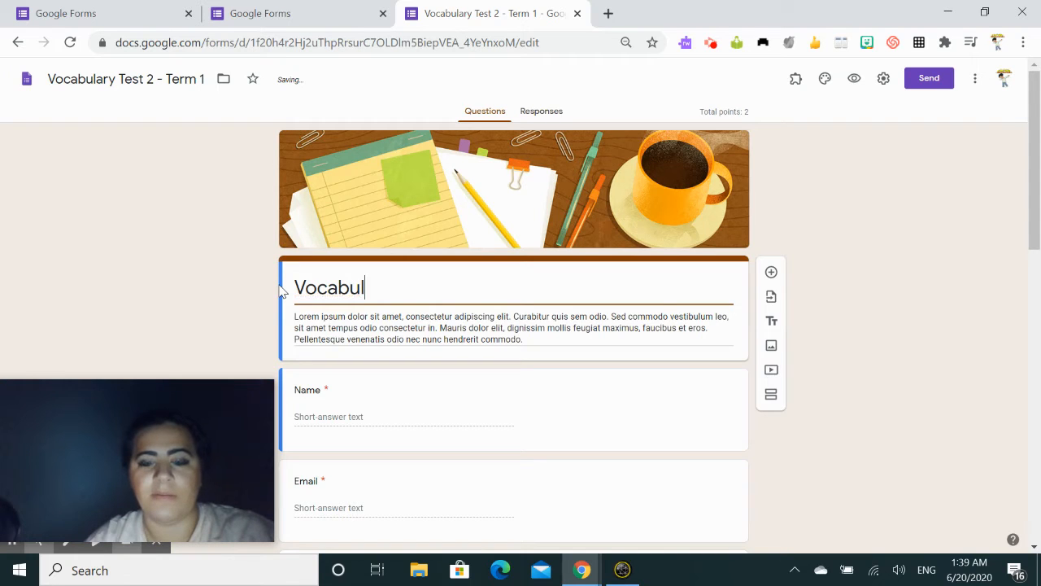
text(ary )
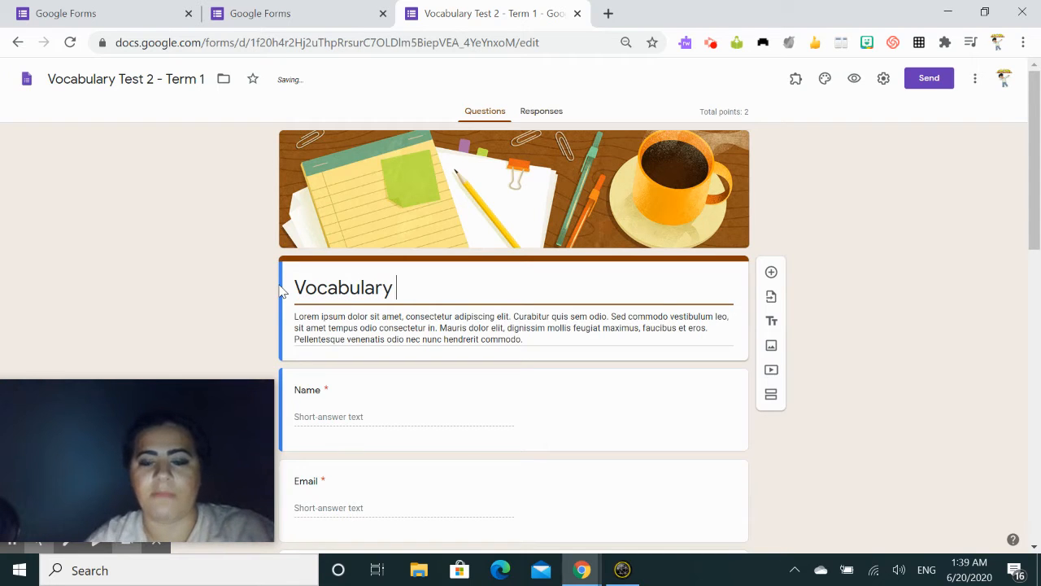
text(Test)
click(887, 294)
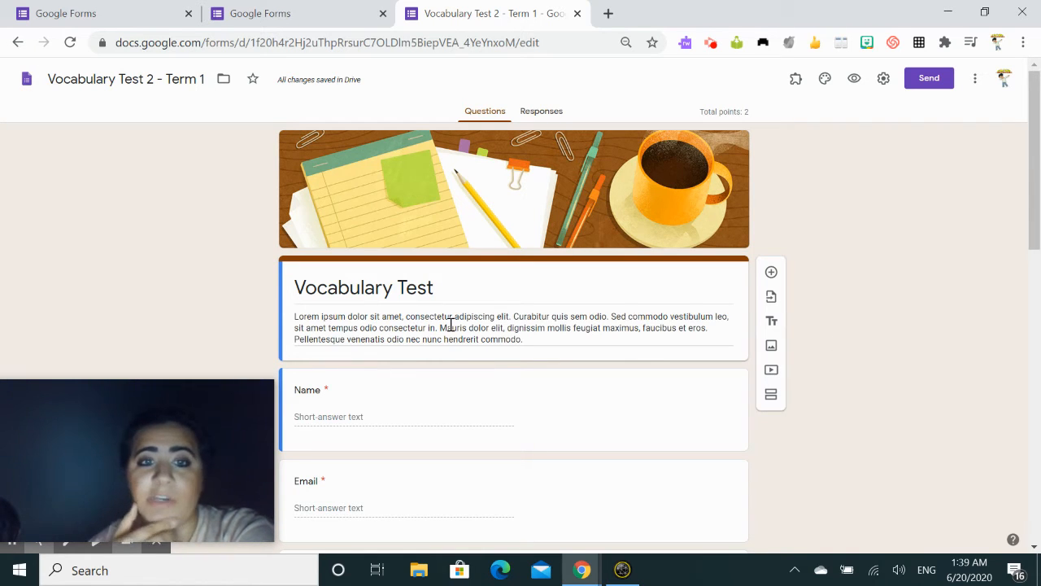
Replace the placeholder description under the form's heading with "Read the questions carefully."
triple_click(451, 325)
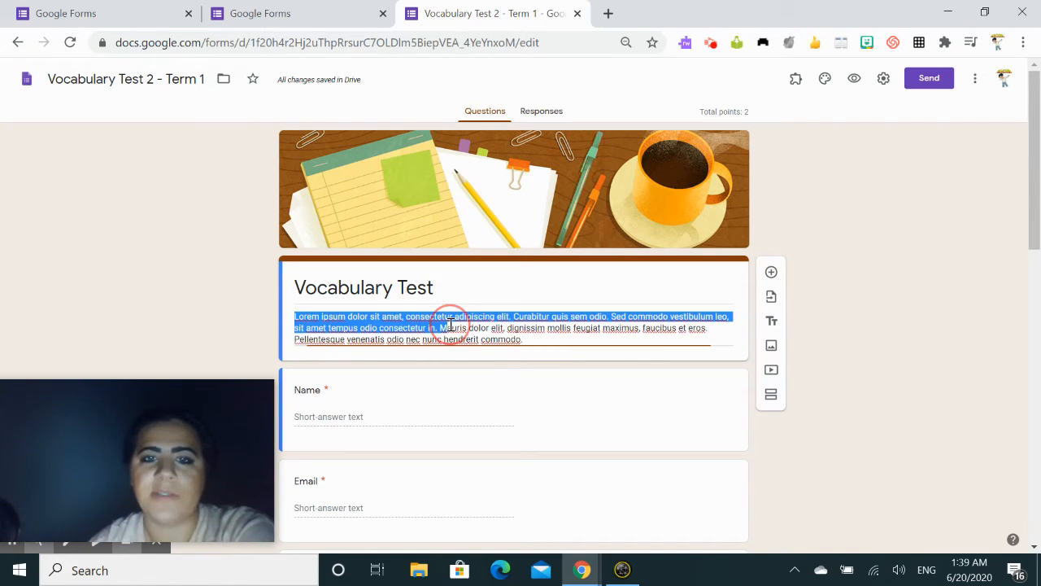
click(559, 340)
scroll(322, 305, up, 5)
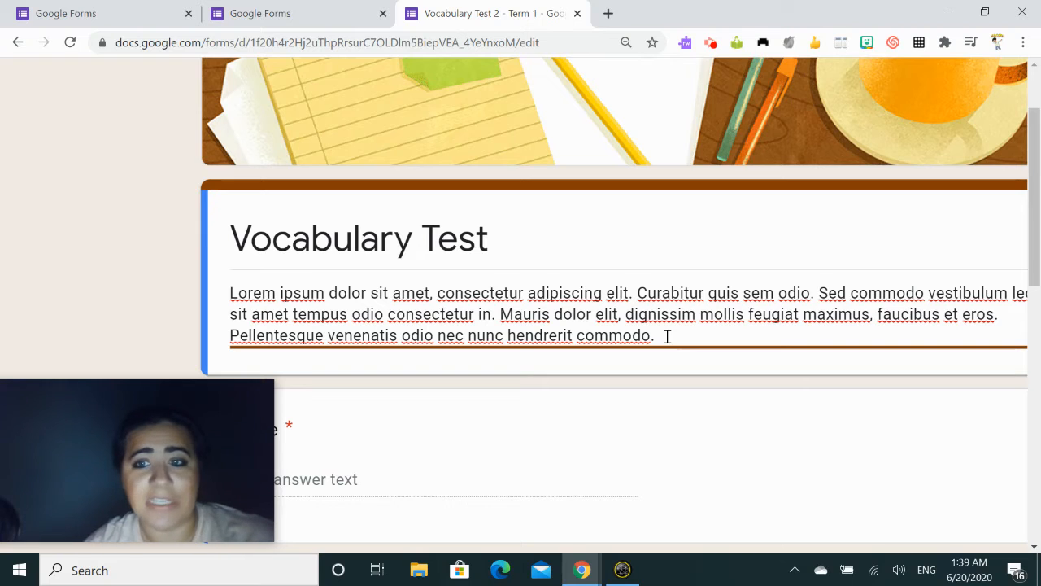
scroll(283, 323, down, 5)
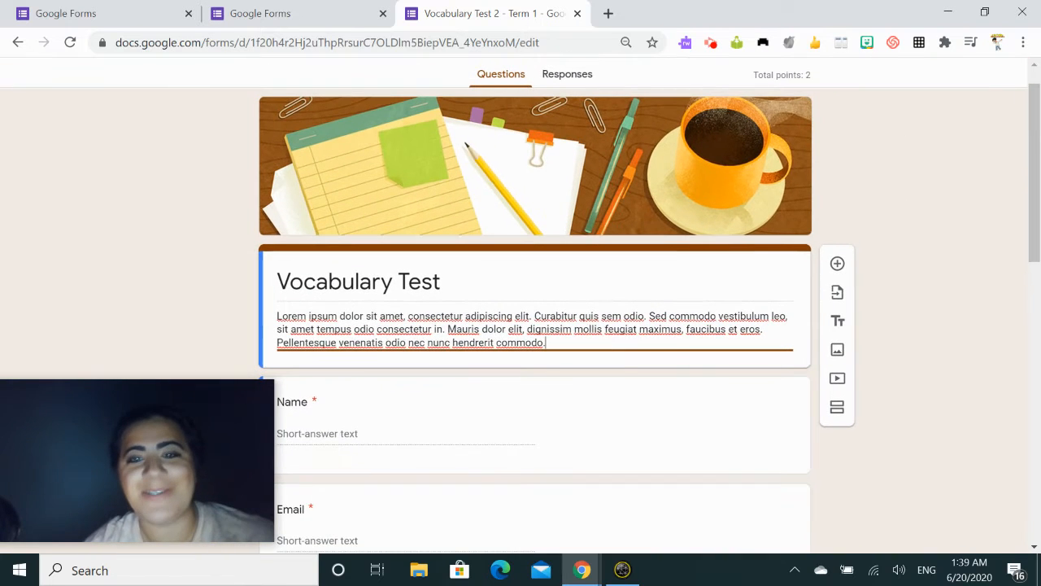
triple_click(495, 342)
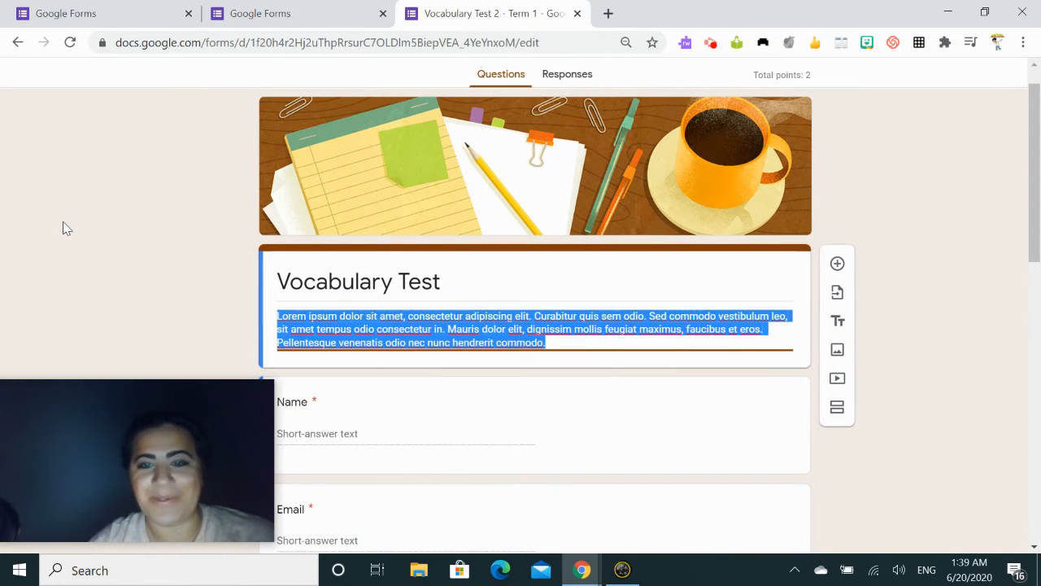
click(62, 228)
triple_click(463, 326)
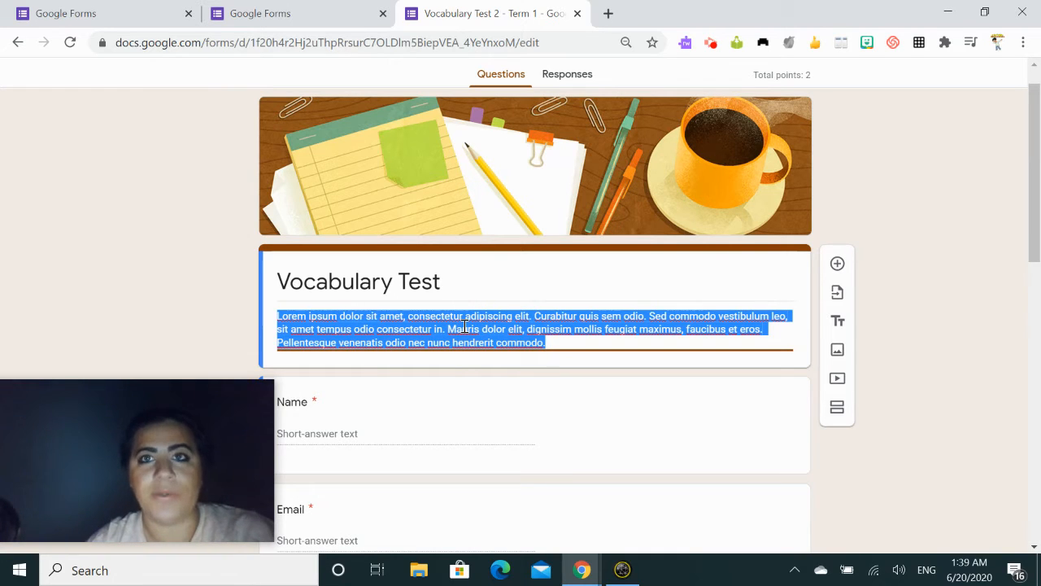
text(Read the questio)
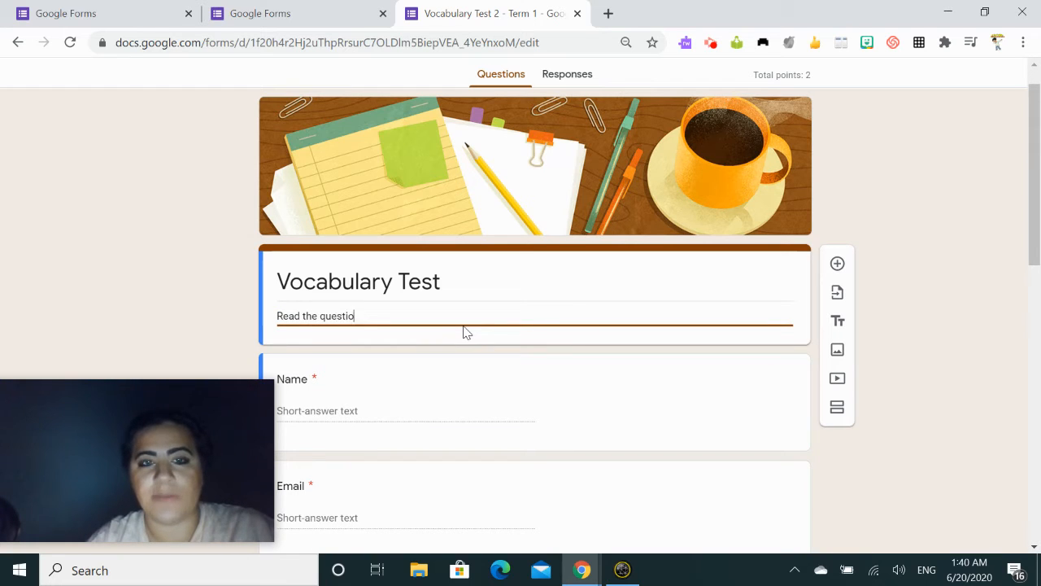
text(ns carefully.)
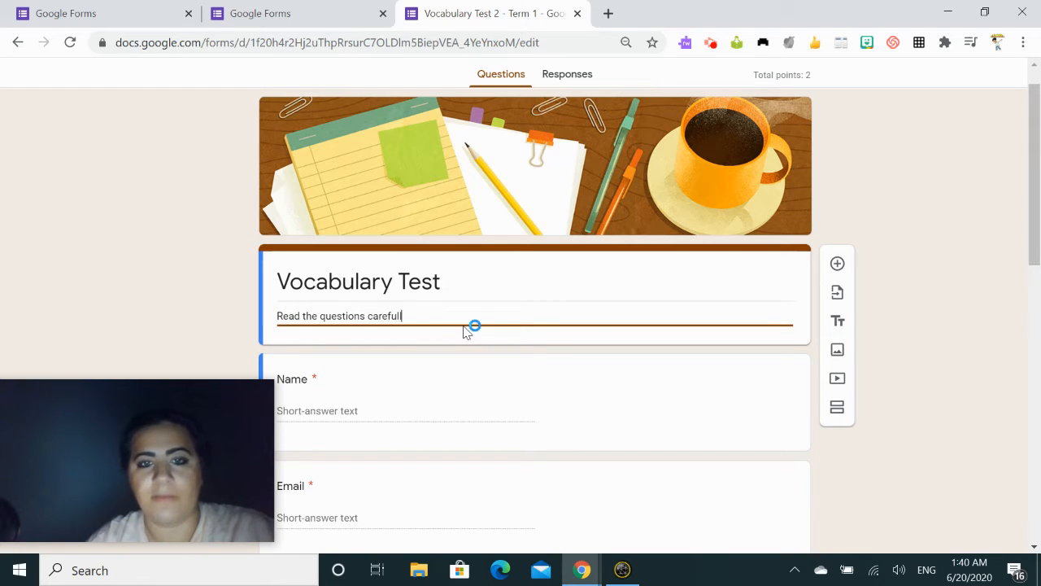
click(964, 271)
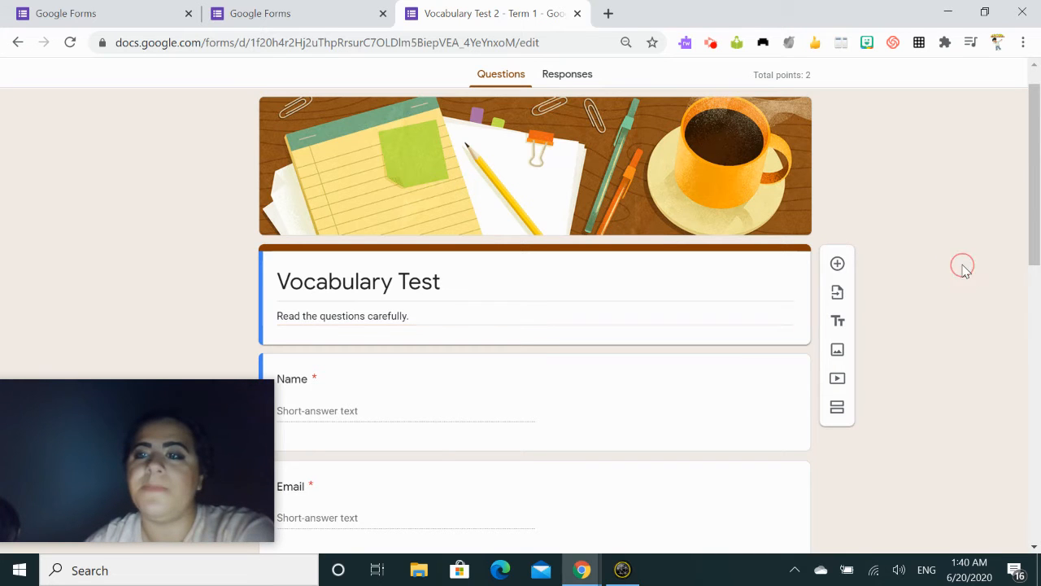
Delete the Email question from the form
drag(1030, 204, 1039, 269)
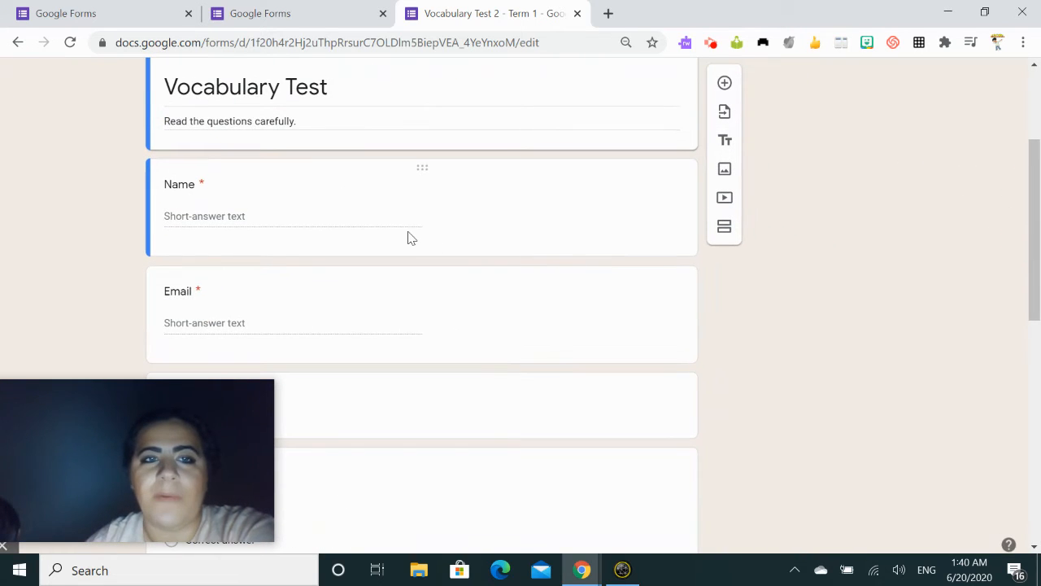
scroll(556, 273, up, 3)
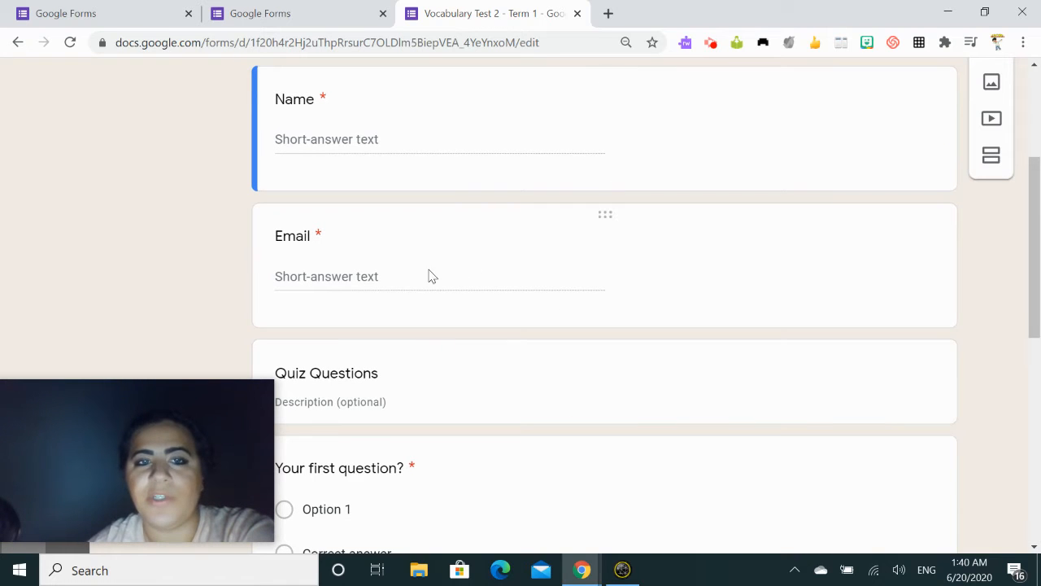
click(320, 236)
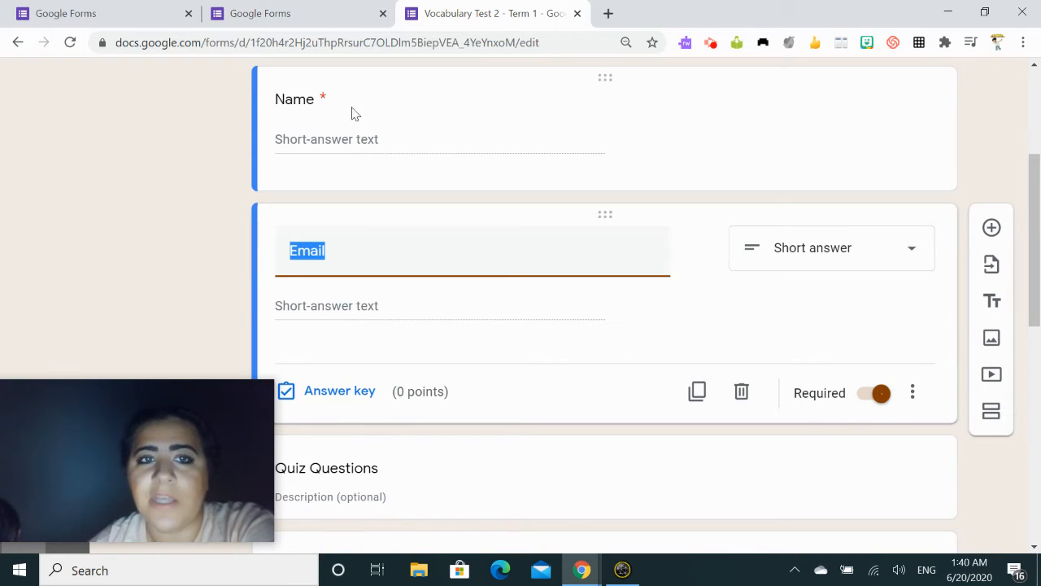
click(197, 180)
double_click(333, 256)
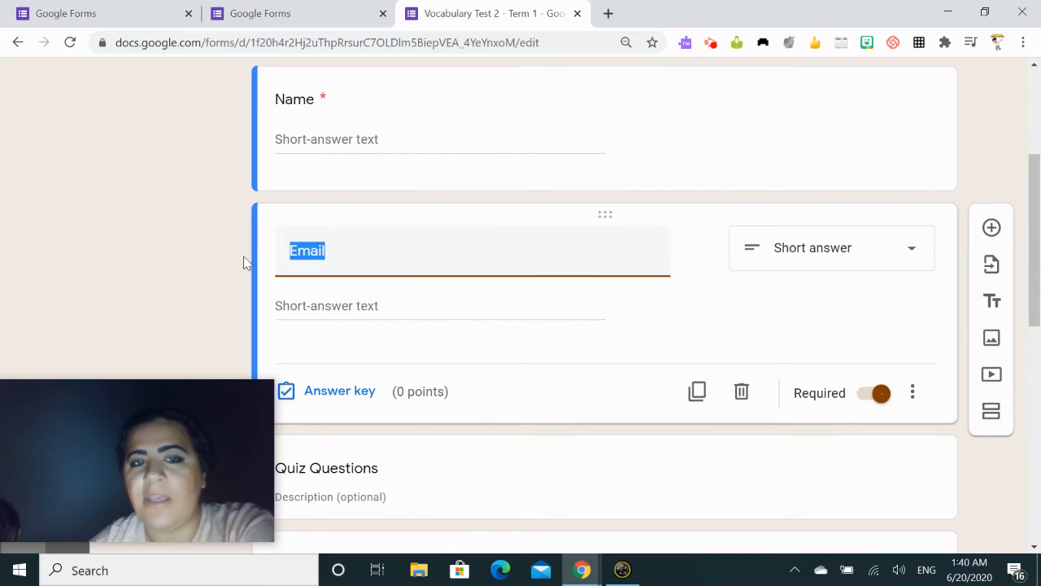
click(740, 392)
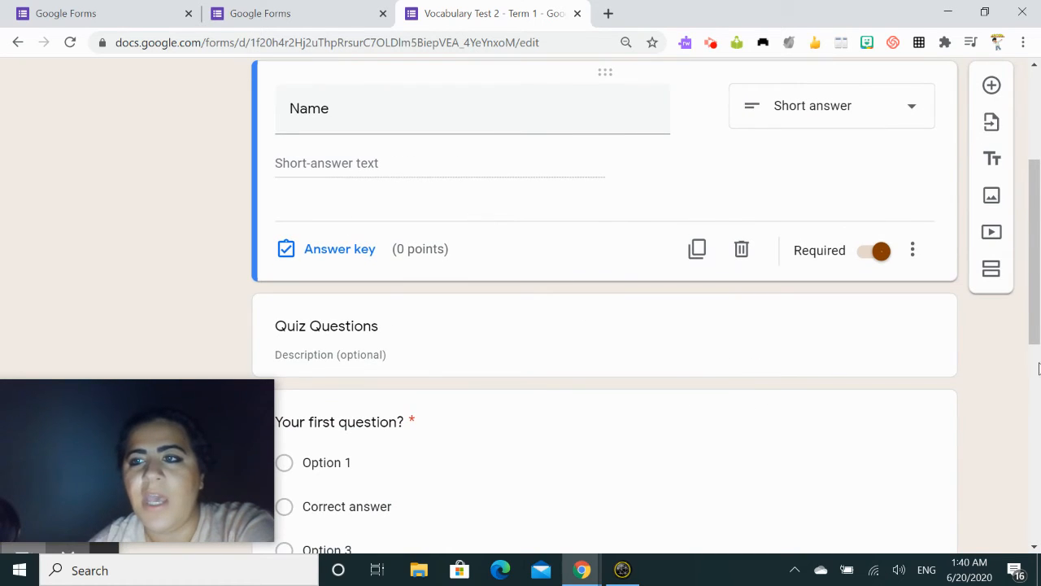
In the form's general settings, turn the restriction to the school's users off and back on, and close the settings without saving
click(1038, 364)
drag(1037, 310, 1027, 188)
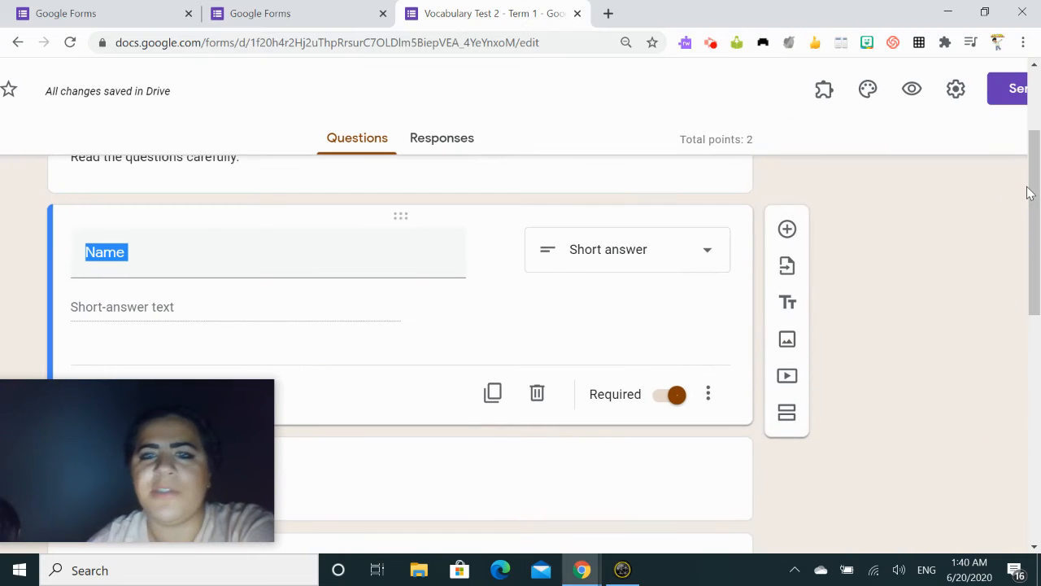
click(950, 274)
scroll(540, 381, down, 3)
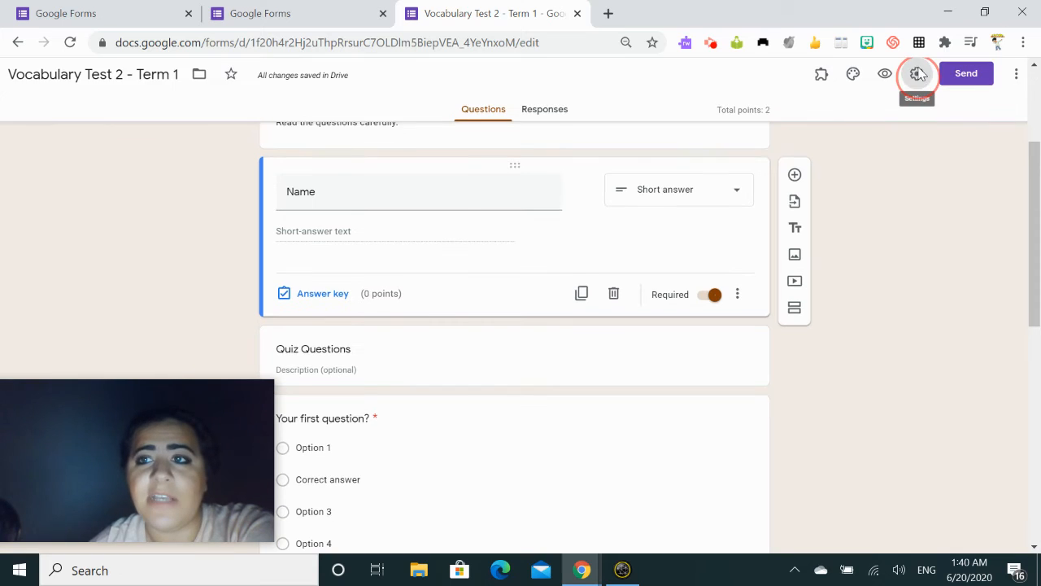
click(916, 74)
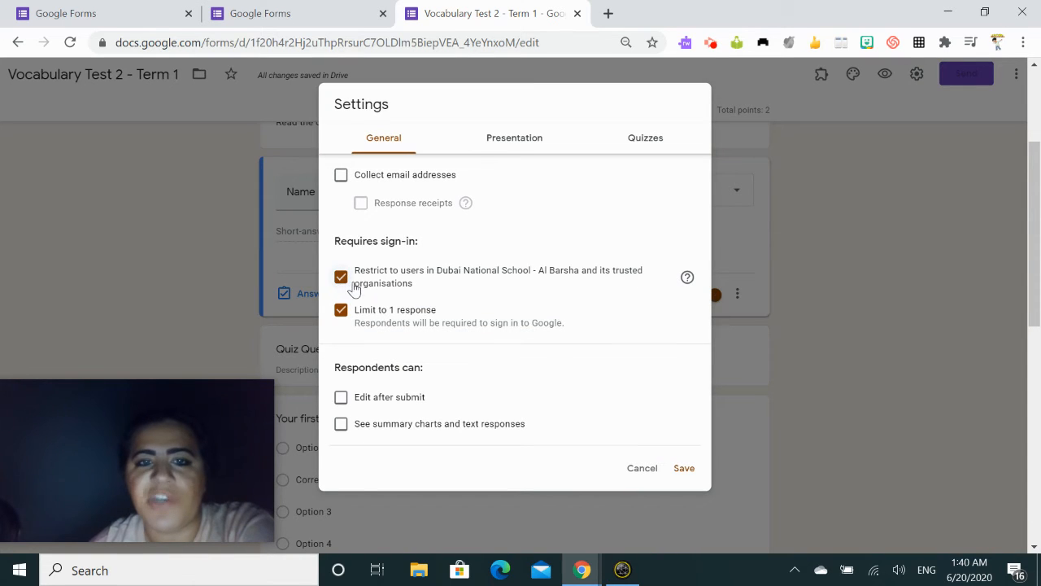
drag(437, 270, 598, 273)
click(478, 296)
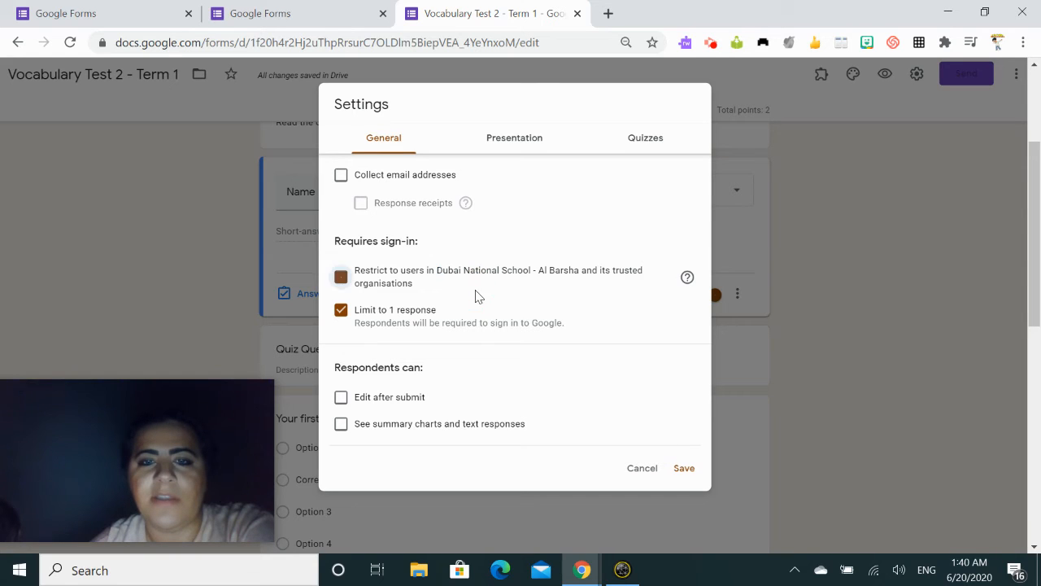
click(342, 279)
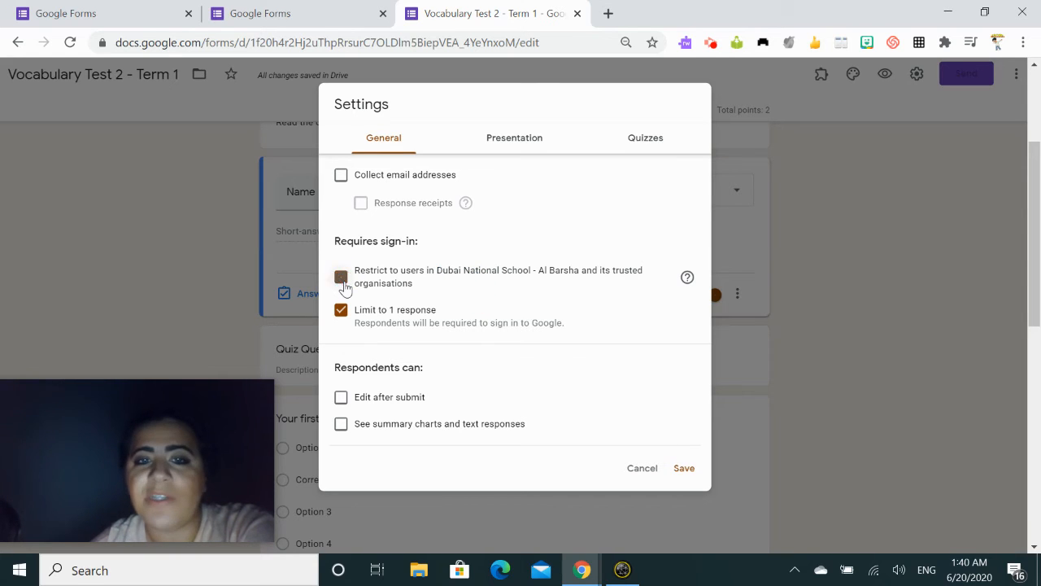
click(342, 279)
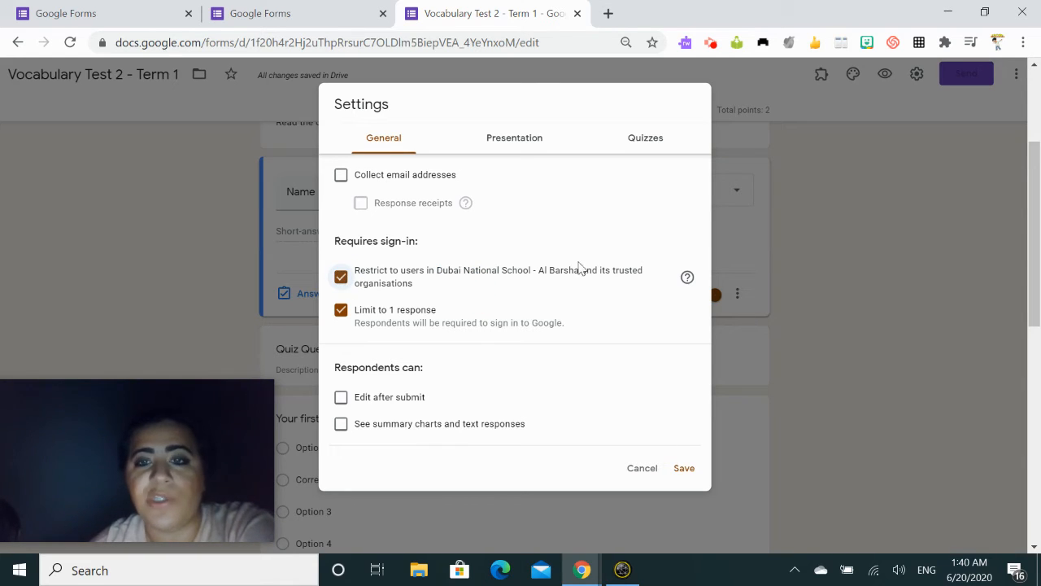
click(807, 307)
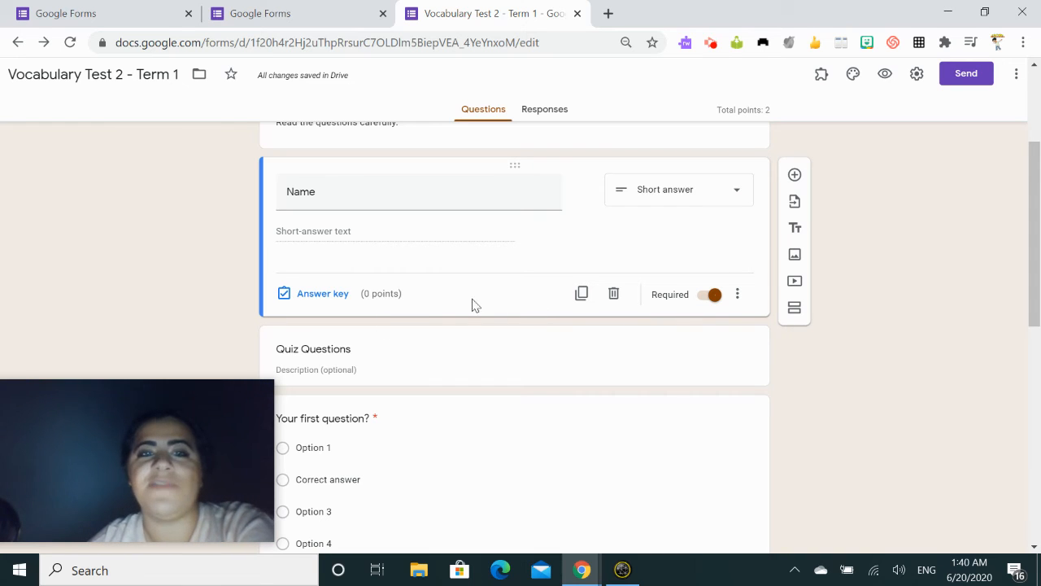
Replace the Name question's text with "Mr" and keep Short answer as its question type
double_click(323, 193)
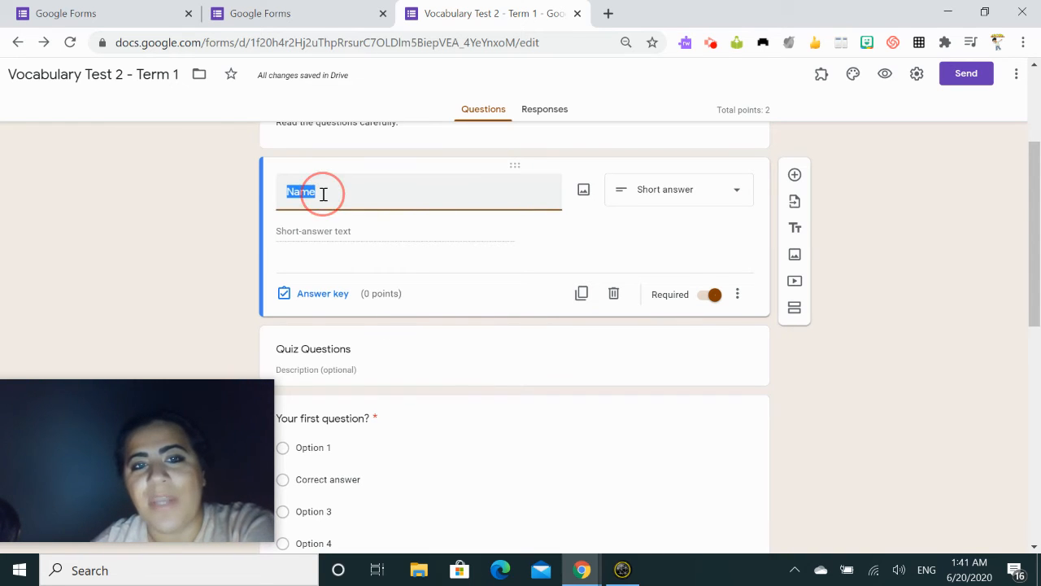
click(323, 194)
key(BackSpace)
key(BackSpace)
key(BackSpace)
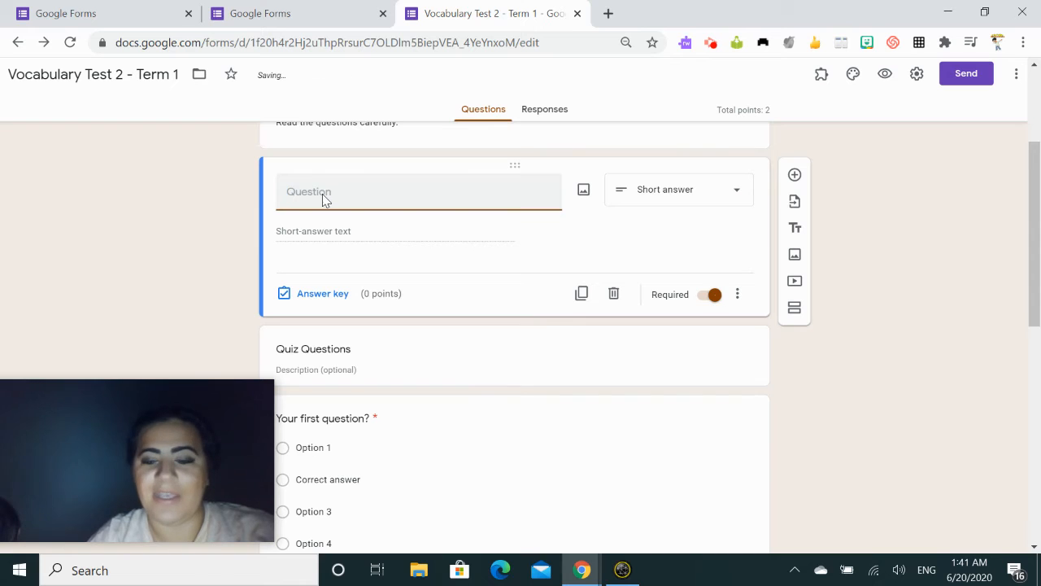
text(Mr)
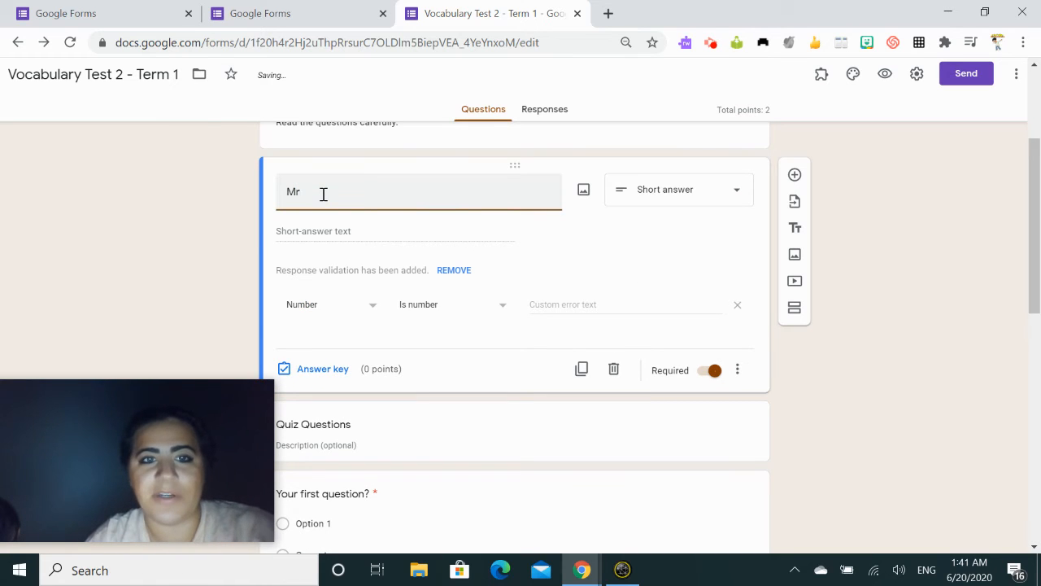
click(883, 295)
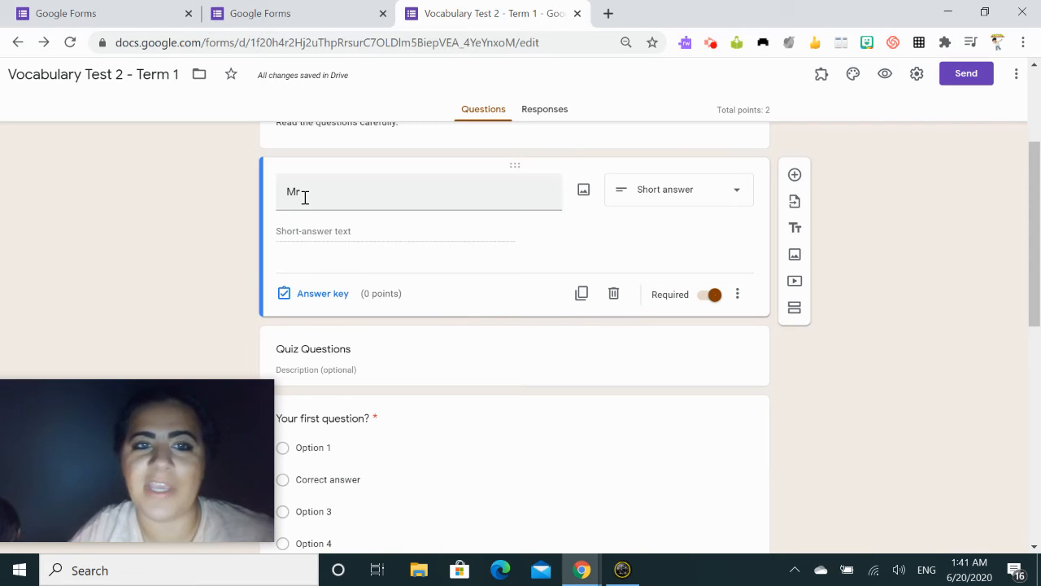
click(657, 194)
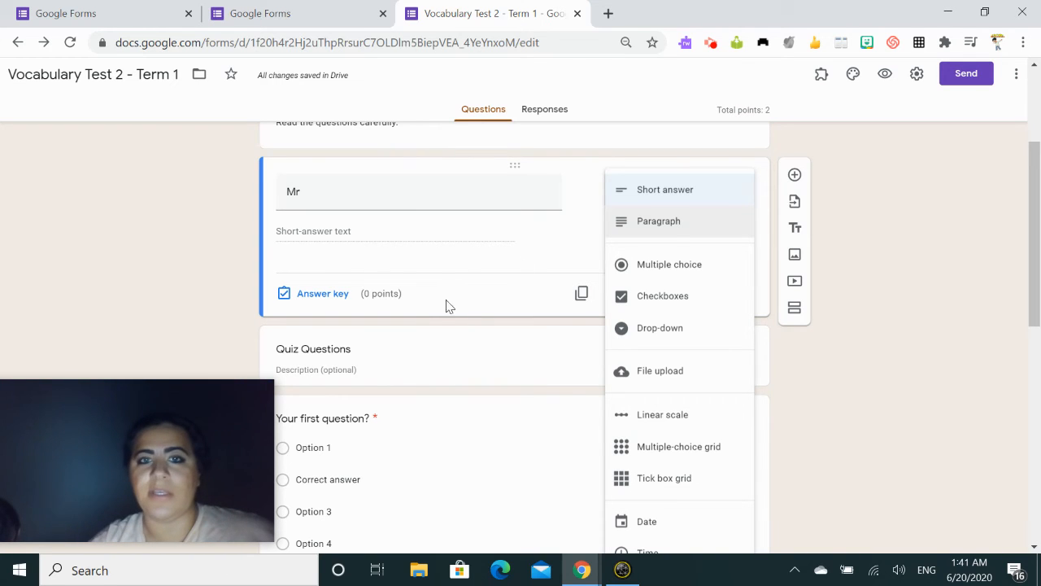
click(657, 198)
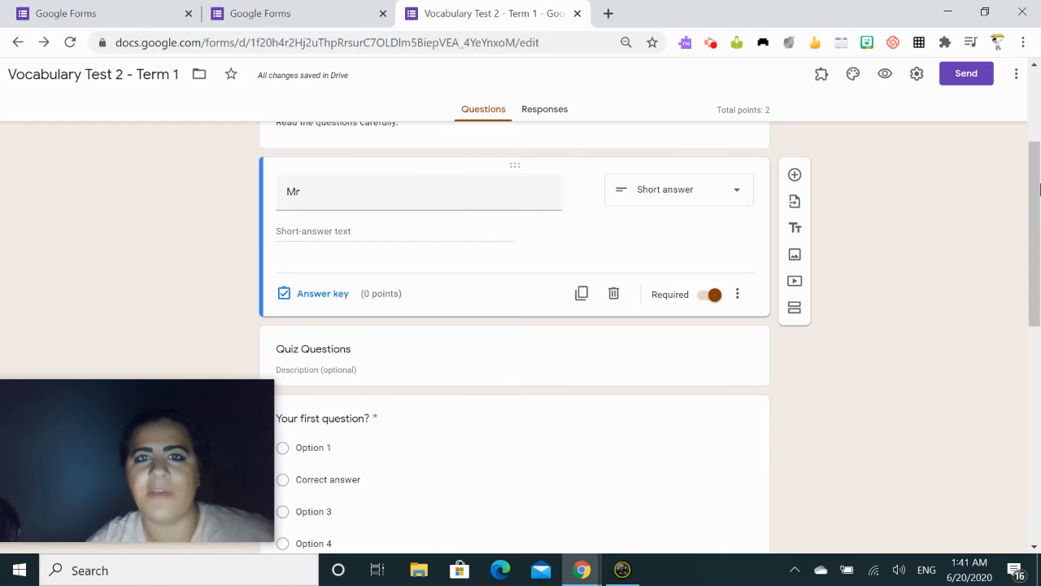
Retitle the Quiz Questions section as "Part 1" and give it the description "Multiple choice."
drag(1034, 189, 1018, 220)
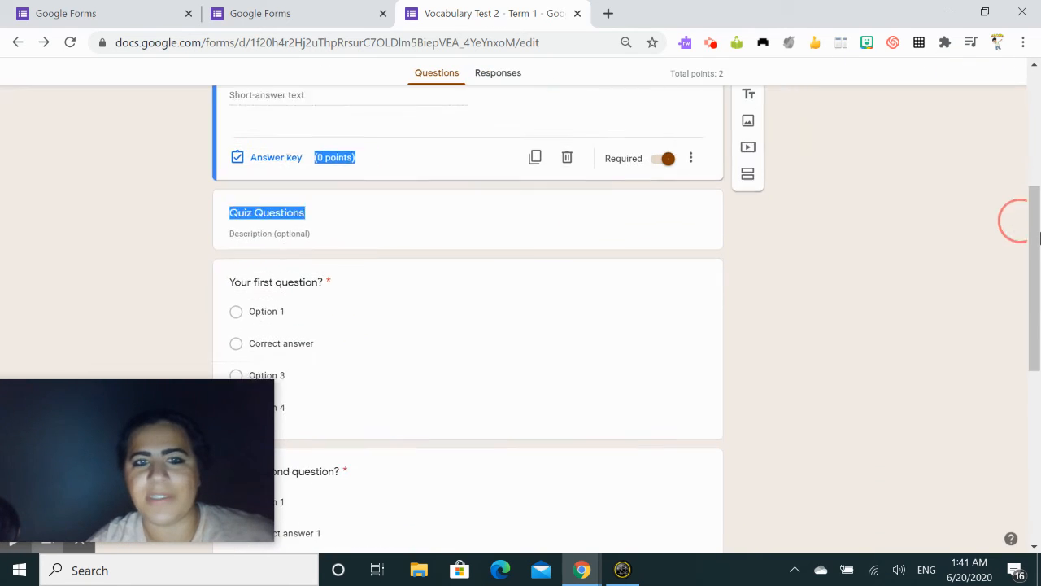
click(287, 198)
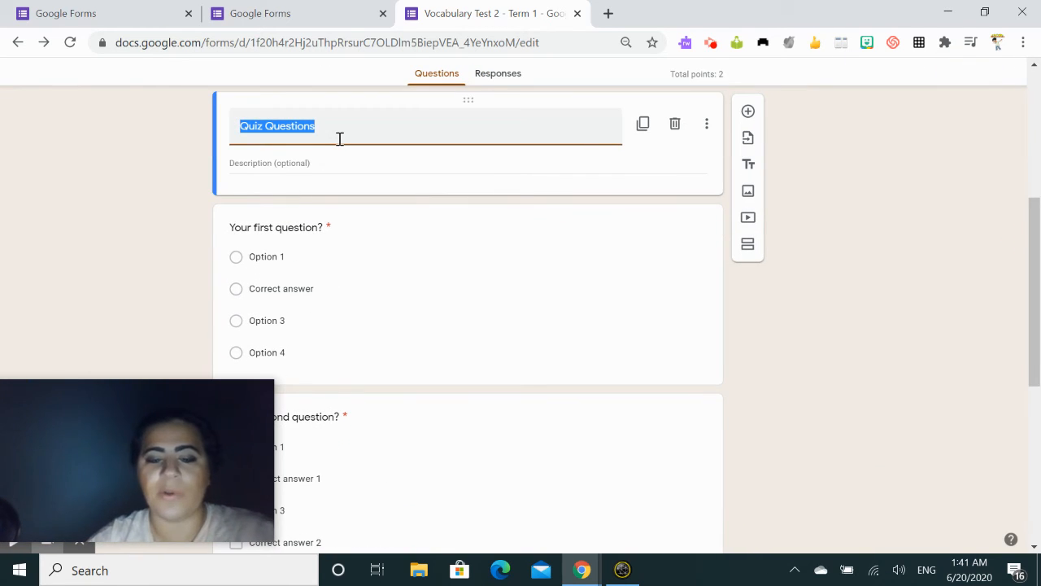
key(BackSpace)
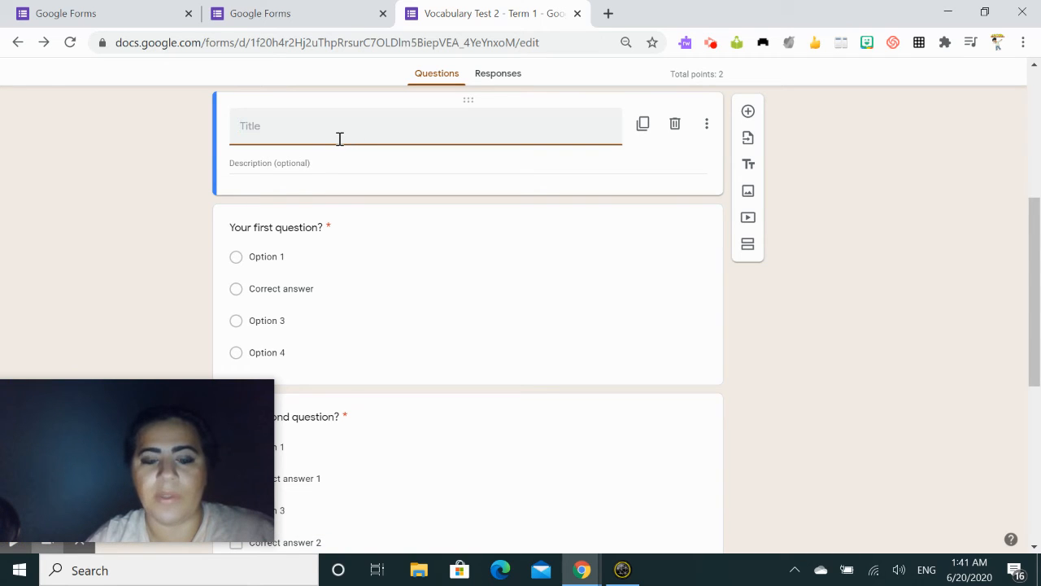
text(Part 1)
click(261, 166)
text(M)
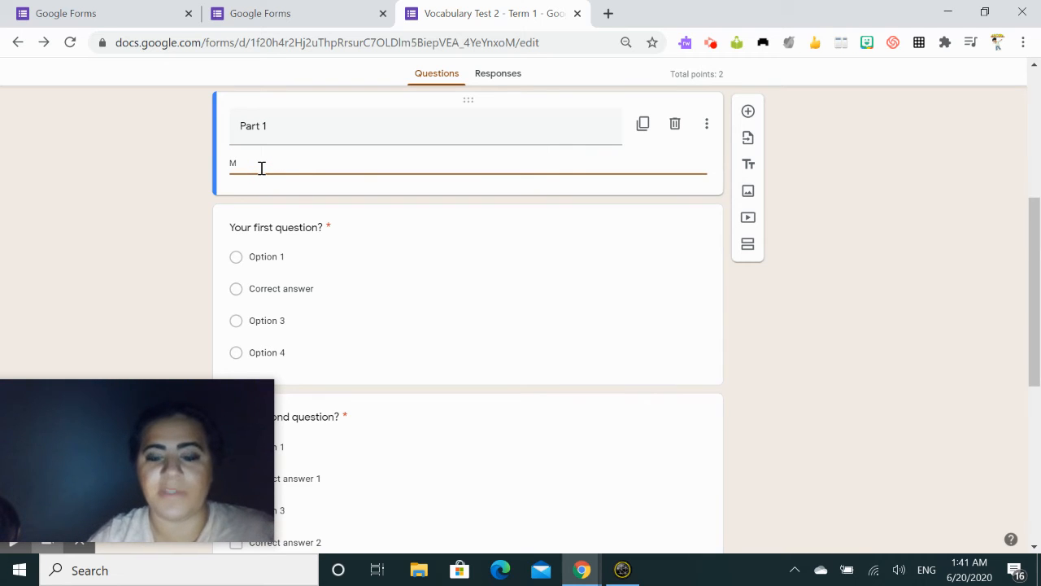
text(uiltiple choice.)
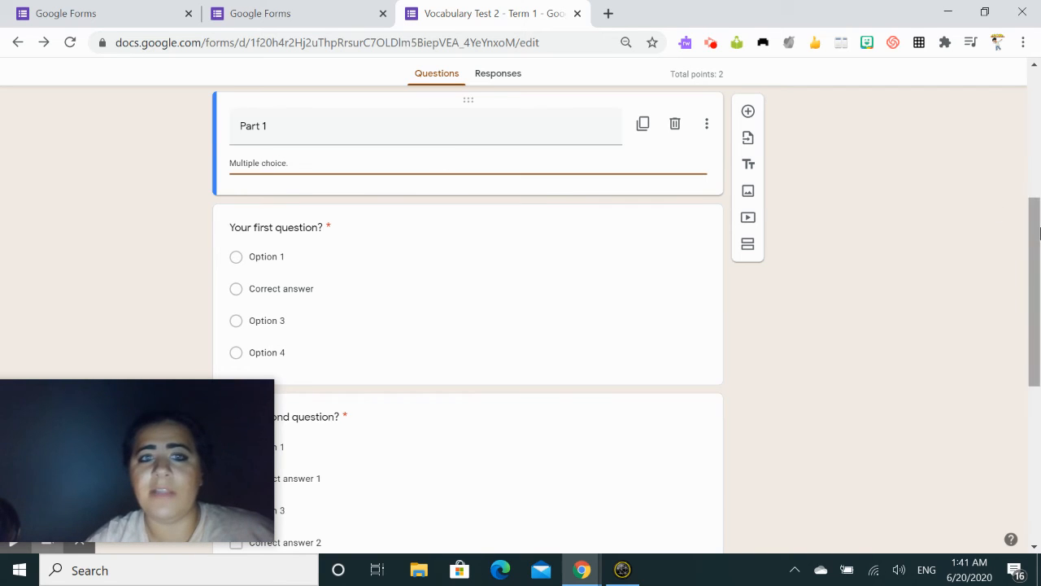
click(957, 290)
Look at which add-ons are available for the form
drag(1035, 351, 1039, 159)
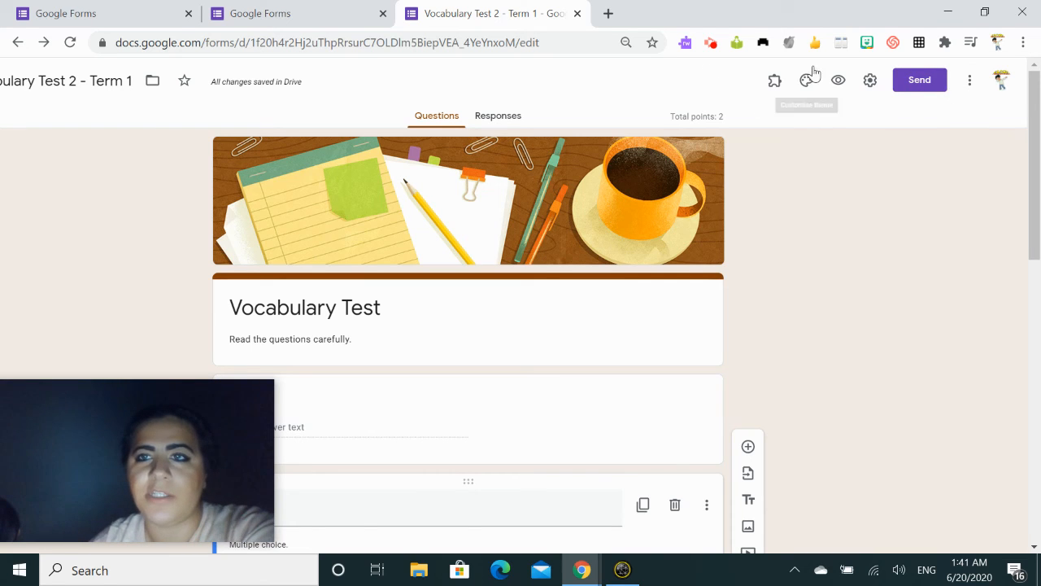
click(774, 82)
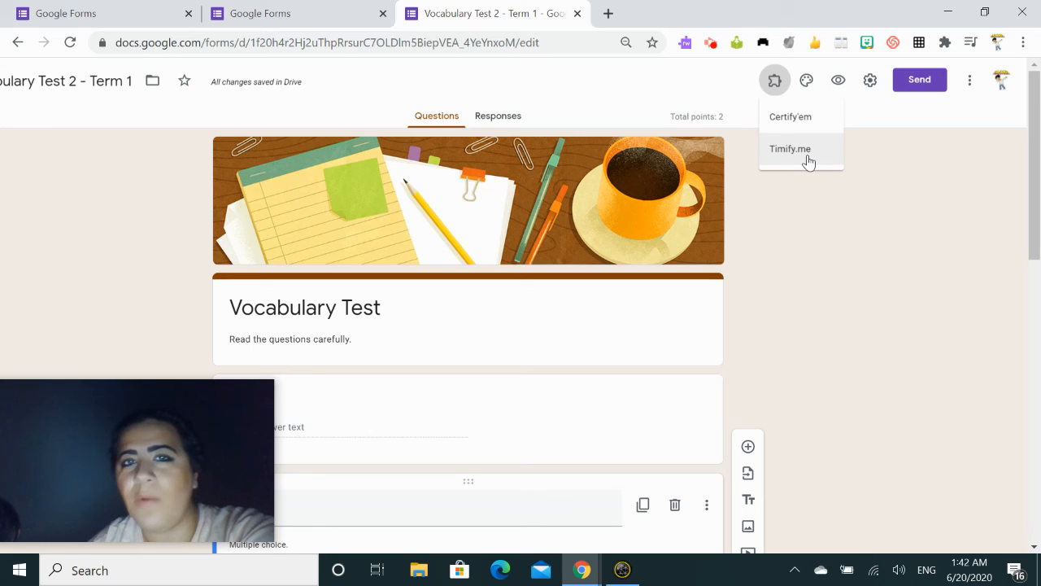
click(806, 82)
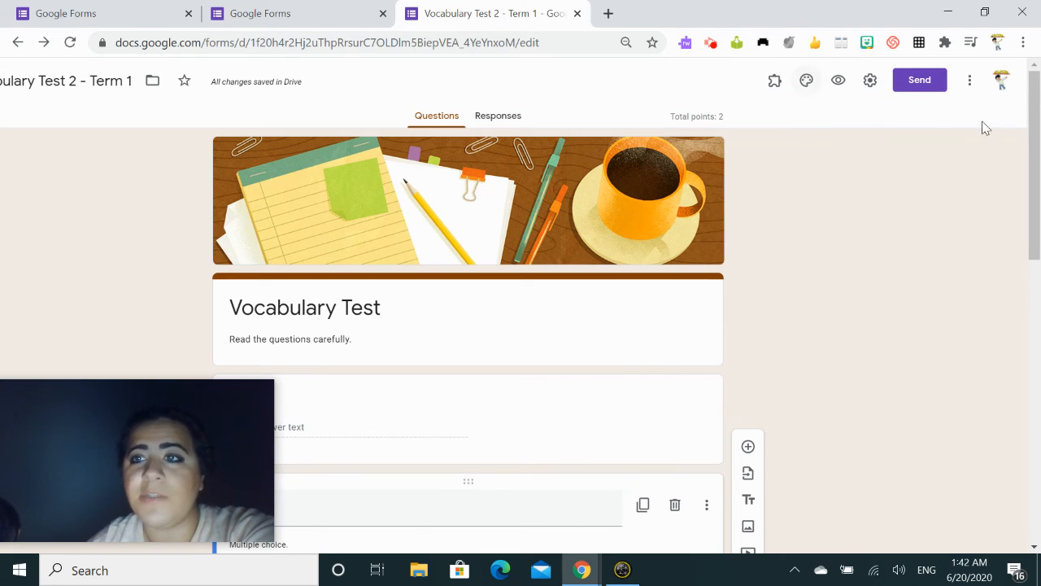
Remove the form's header image and apply the teal theme colour with the second background shade, after trying blue
click(805, 87)
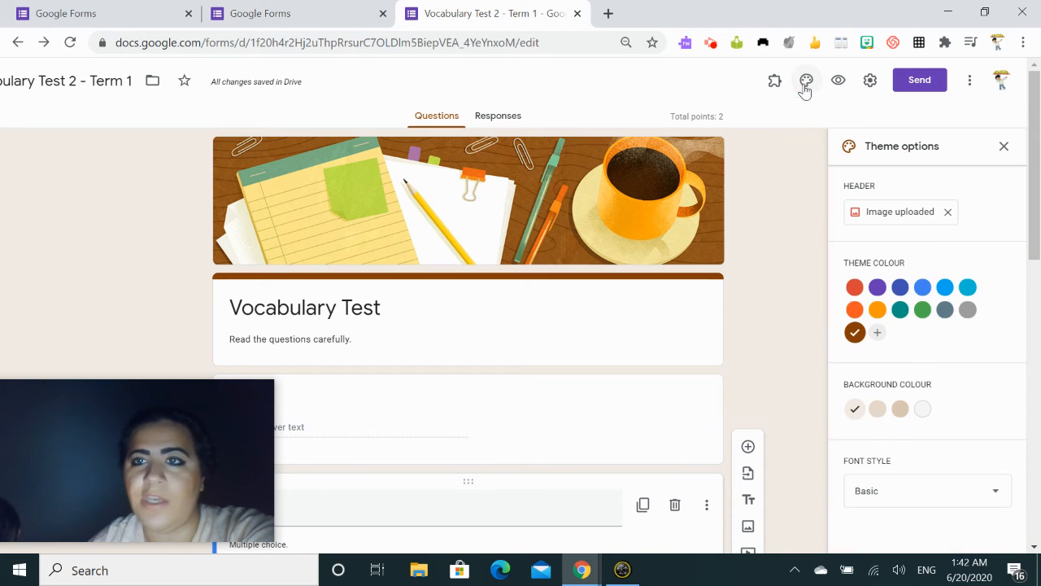
click(947, 213)
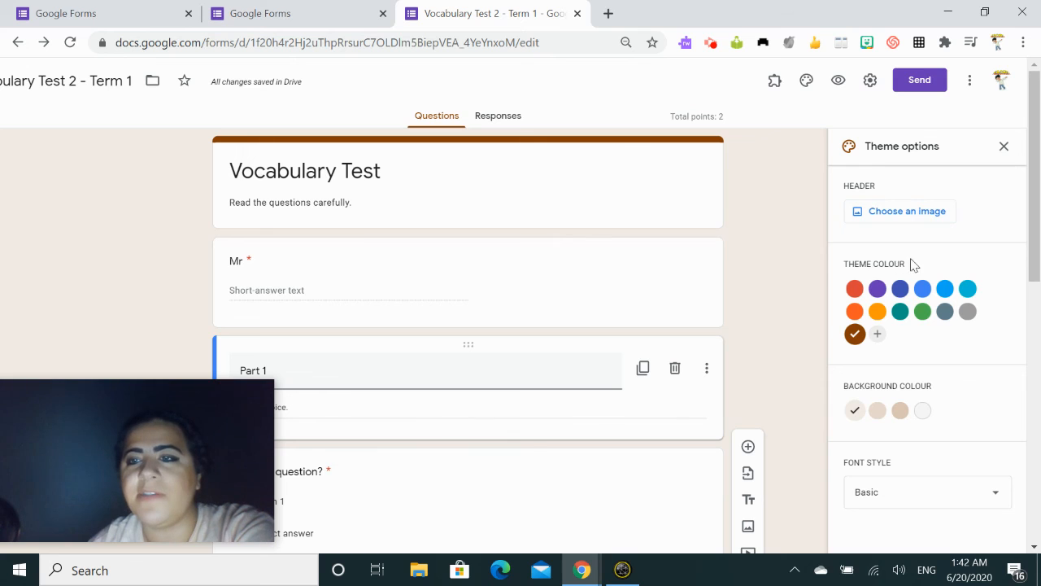
click(924, 290)
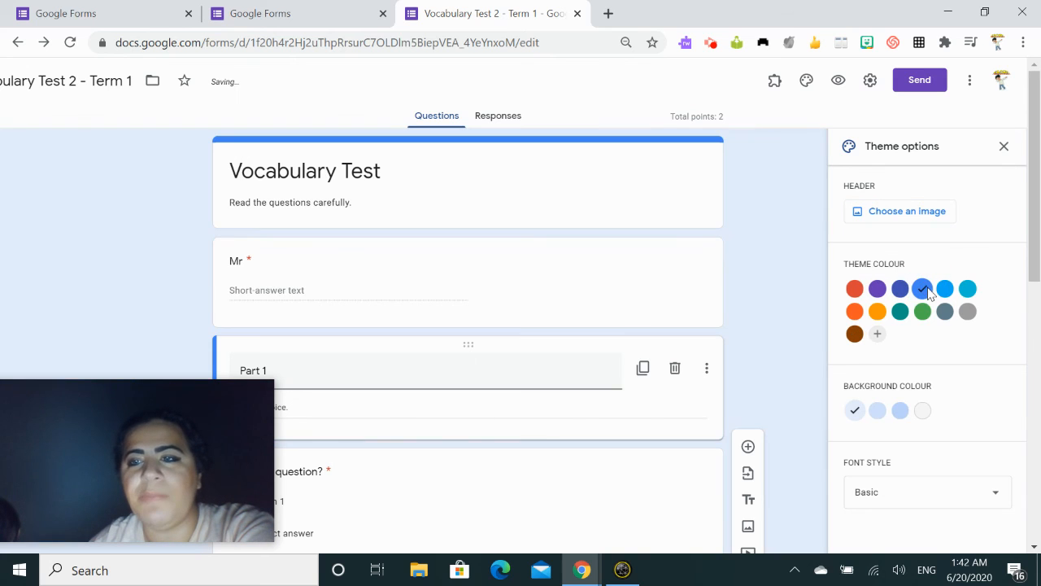
click(900, 312)
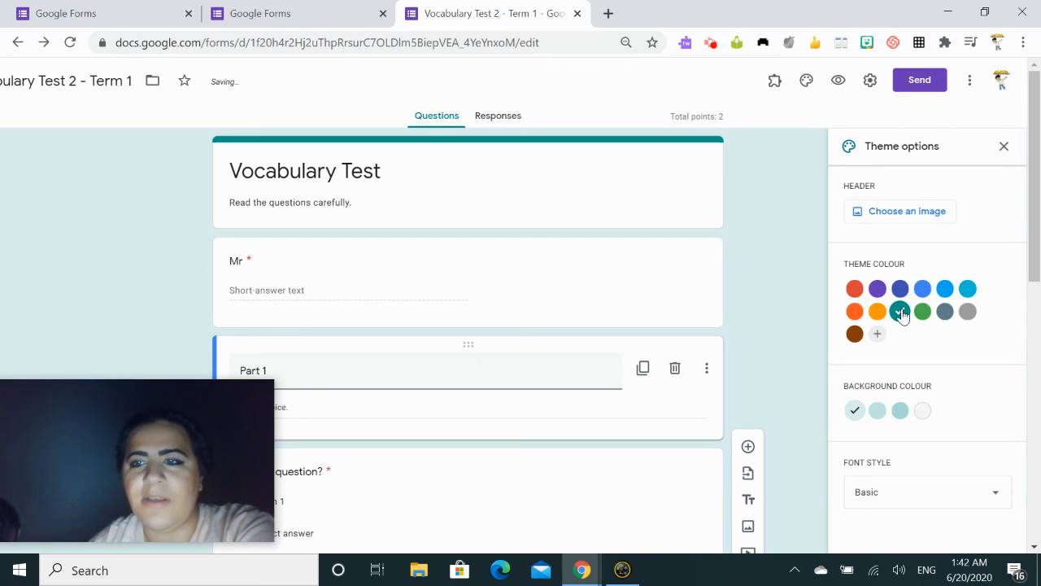
click(877, 412)
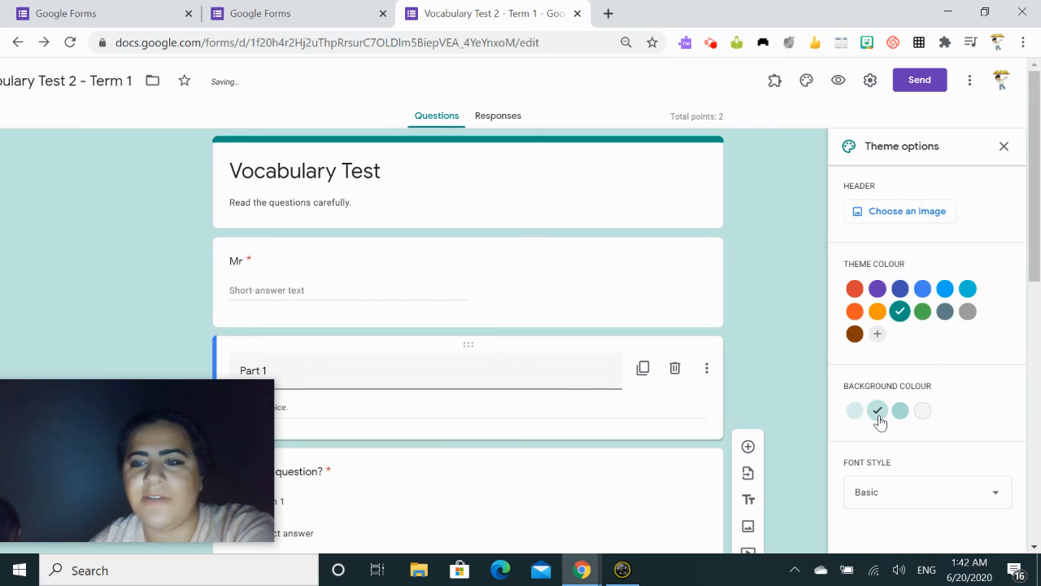
Set the form's font style to Playful and close the theme options
scroll(1029, 209, down, 2)
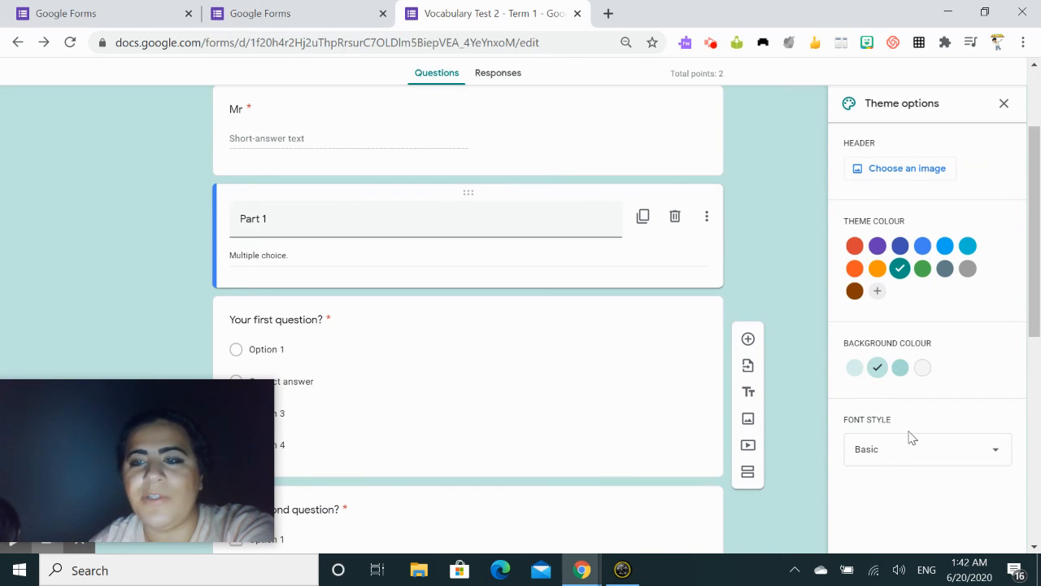
click(888, 462)
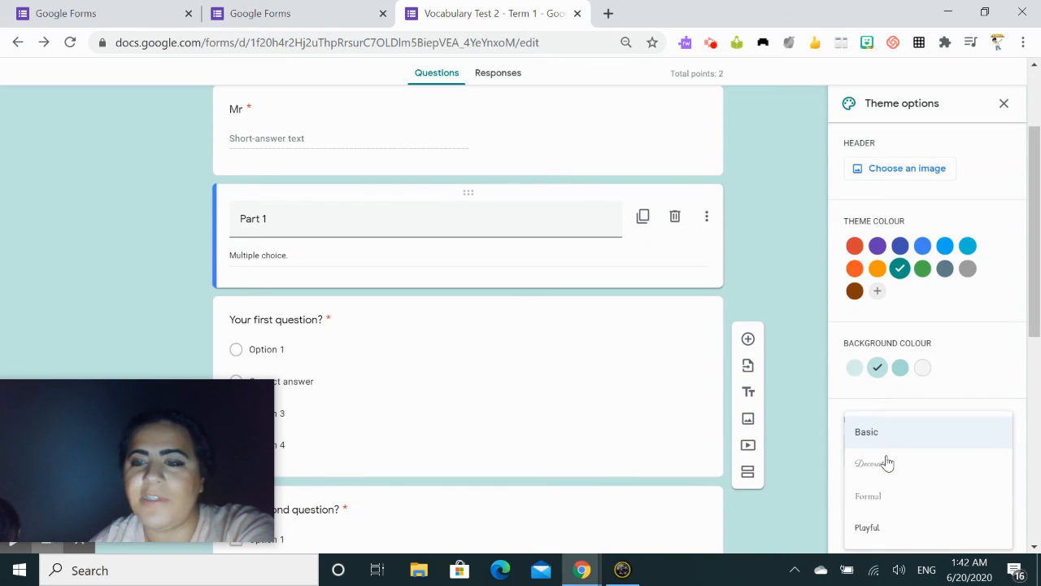
click(868, 529)
scroll(728, 318, up, 5)
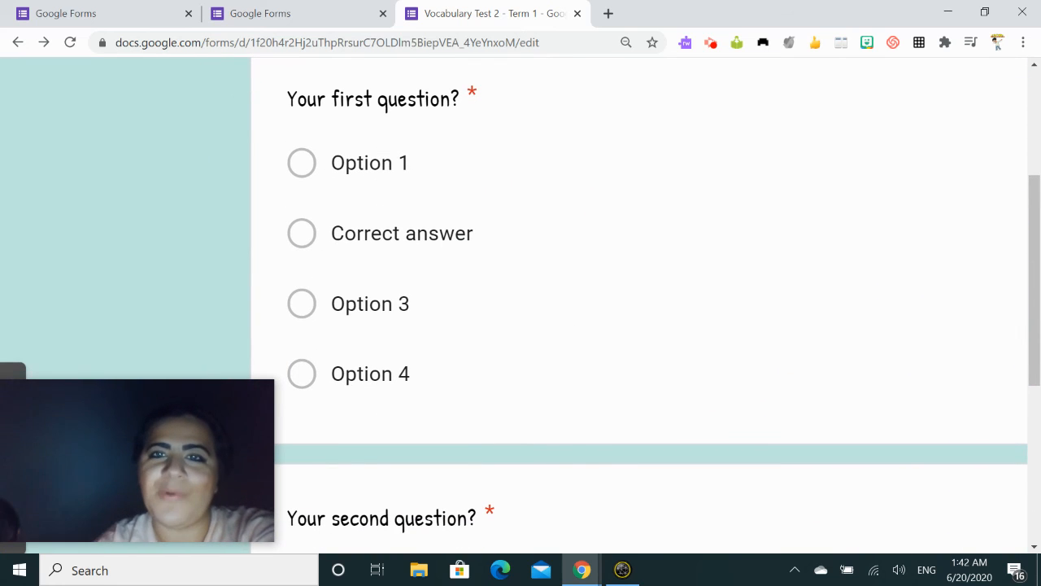
scroll(521, 305, down, 5)
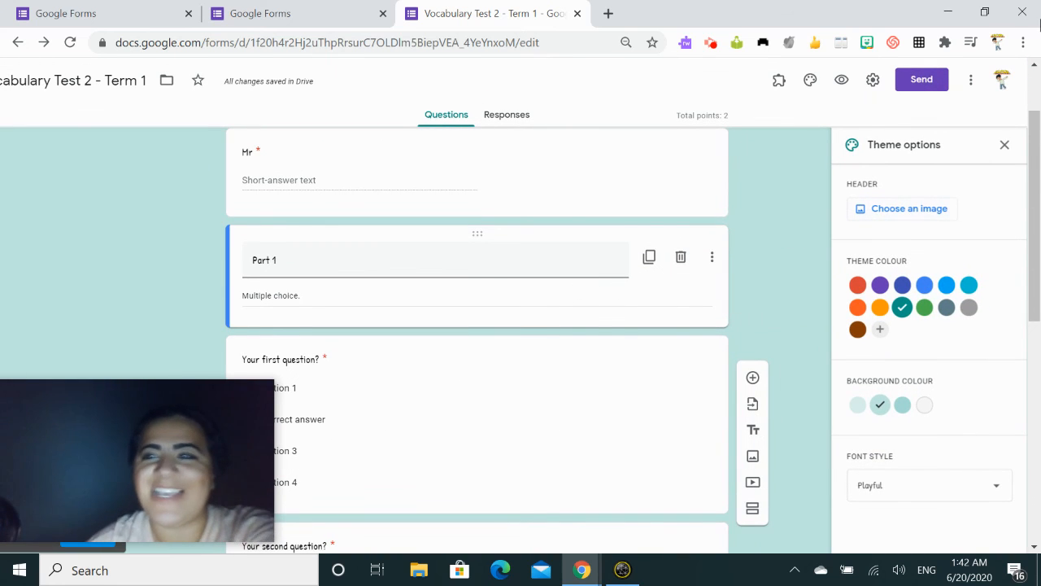
click(1005, 148)
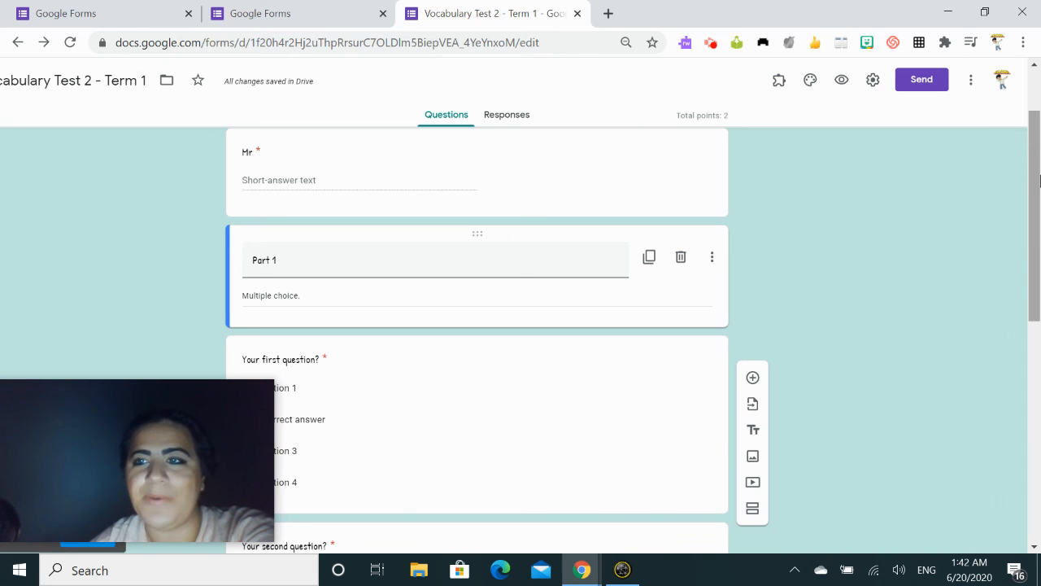
scroll(1031, 163, down, 3)
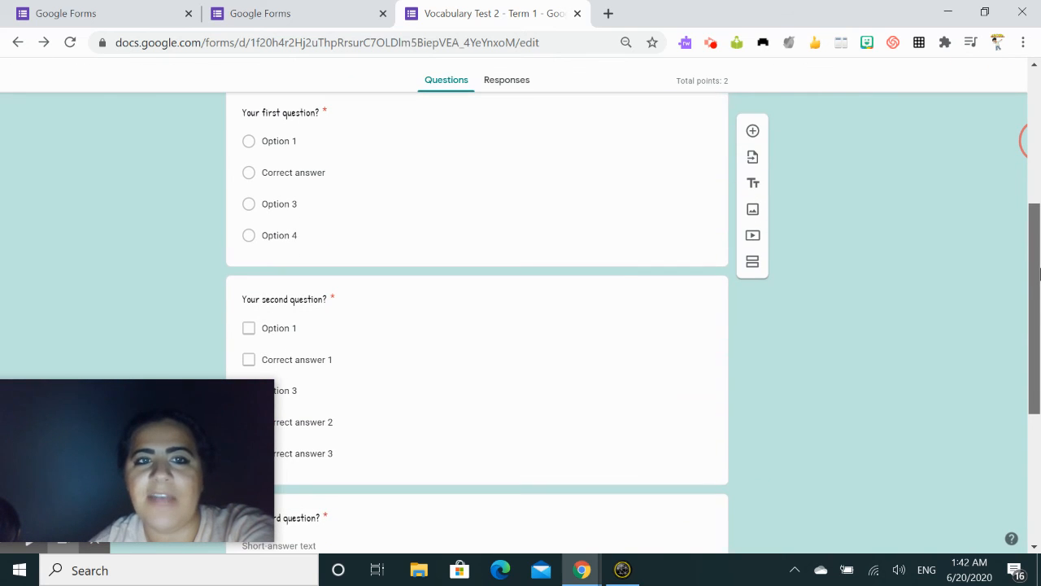